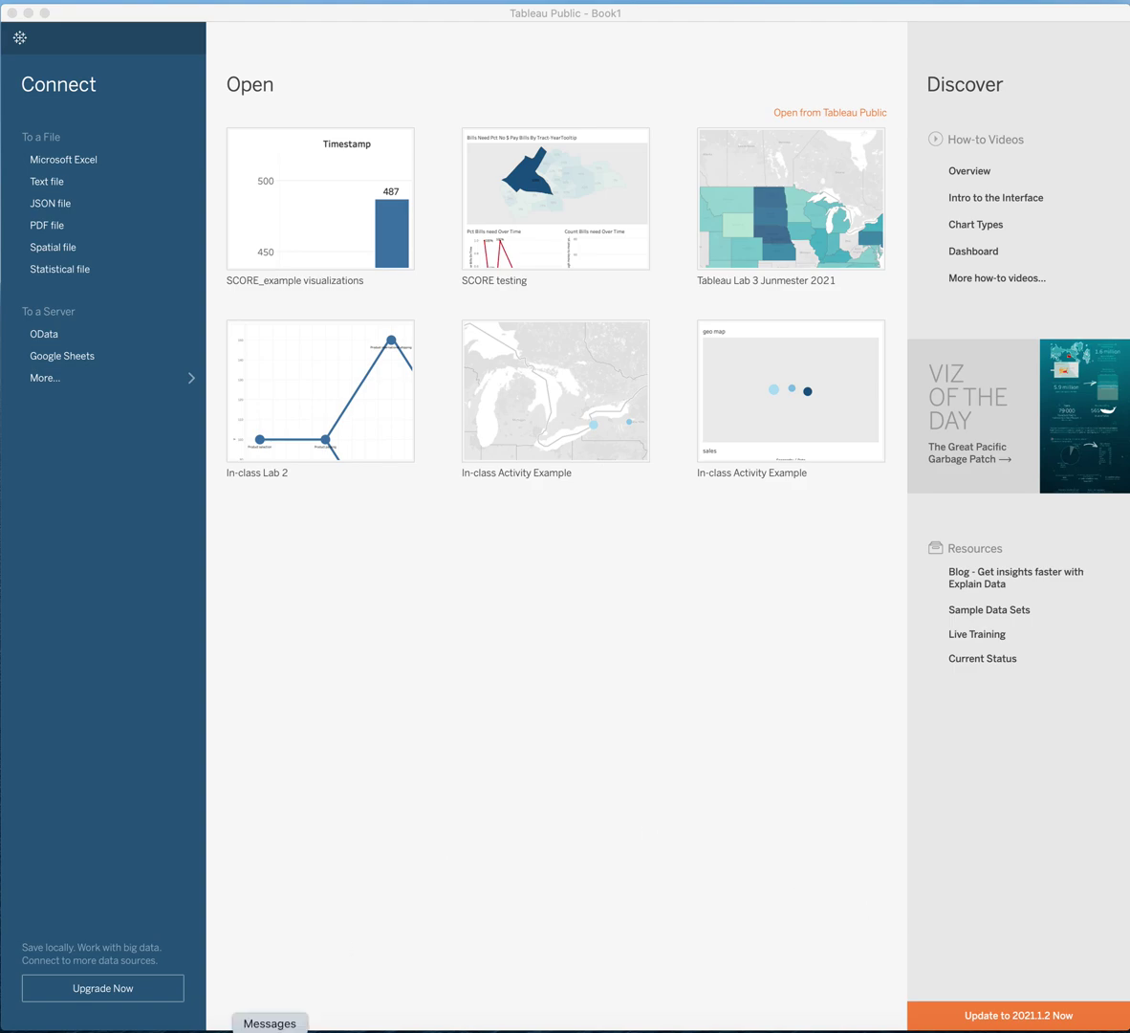
- Connect to the text file datafortableau.csv in the R lab 5 folder as the data source
{"action": "left_click", "coordinate": [43, 1029]}
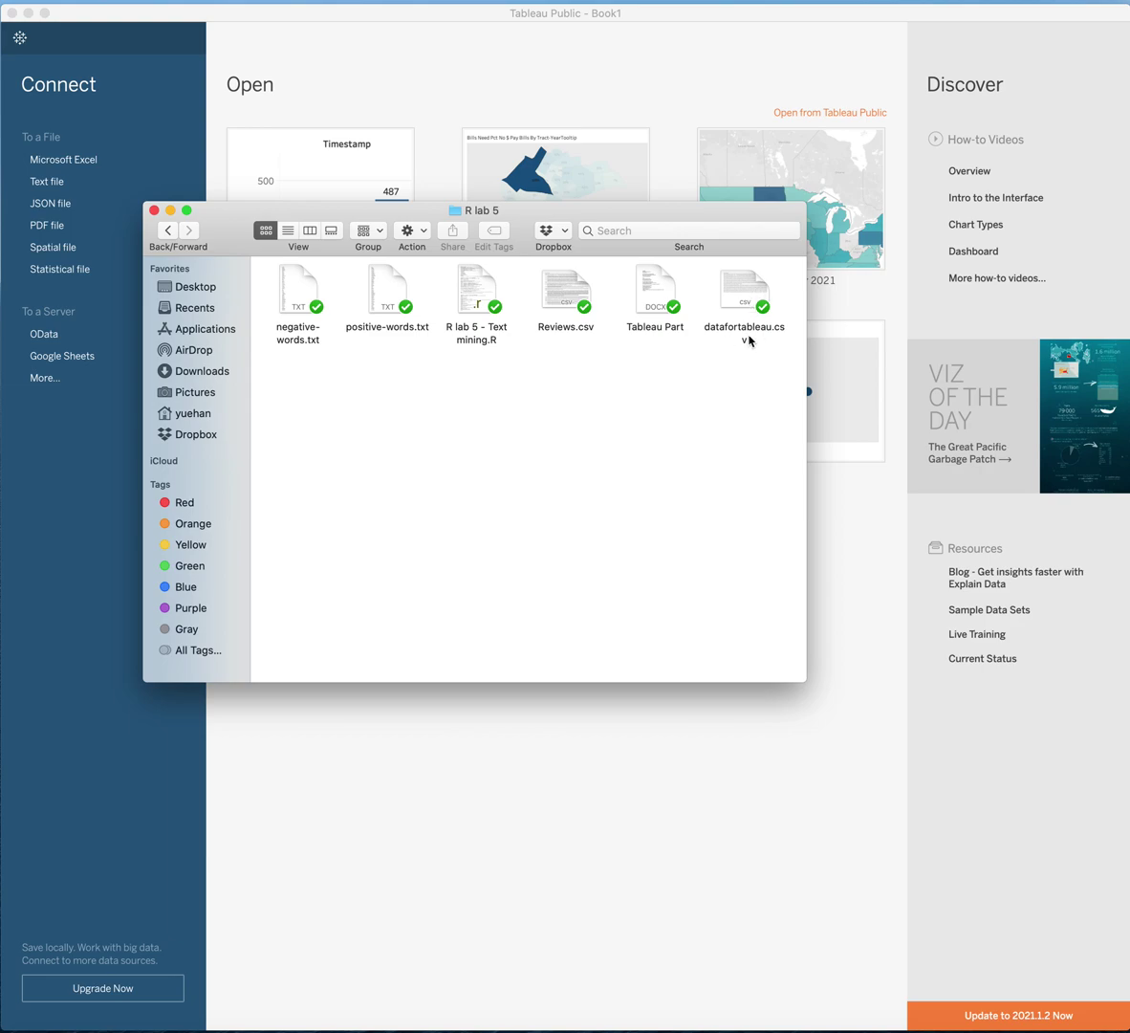
{"action": "left_click", "coordinate": [170, 210]}
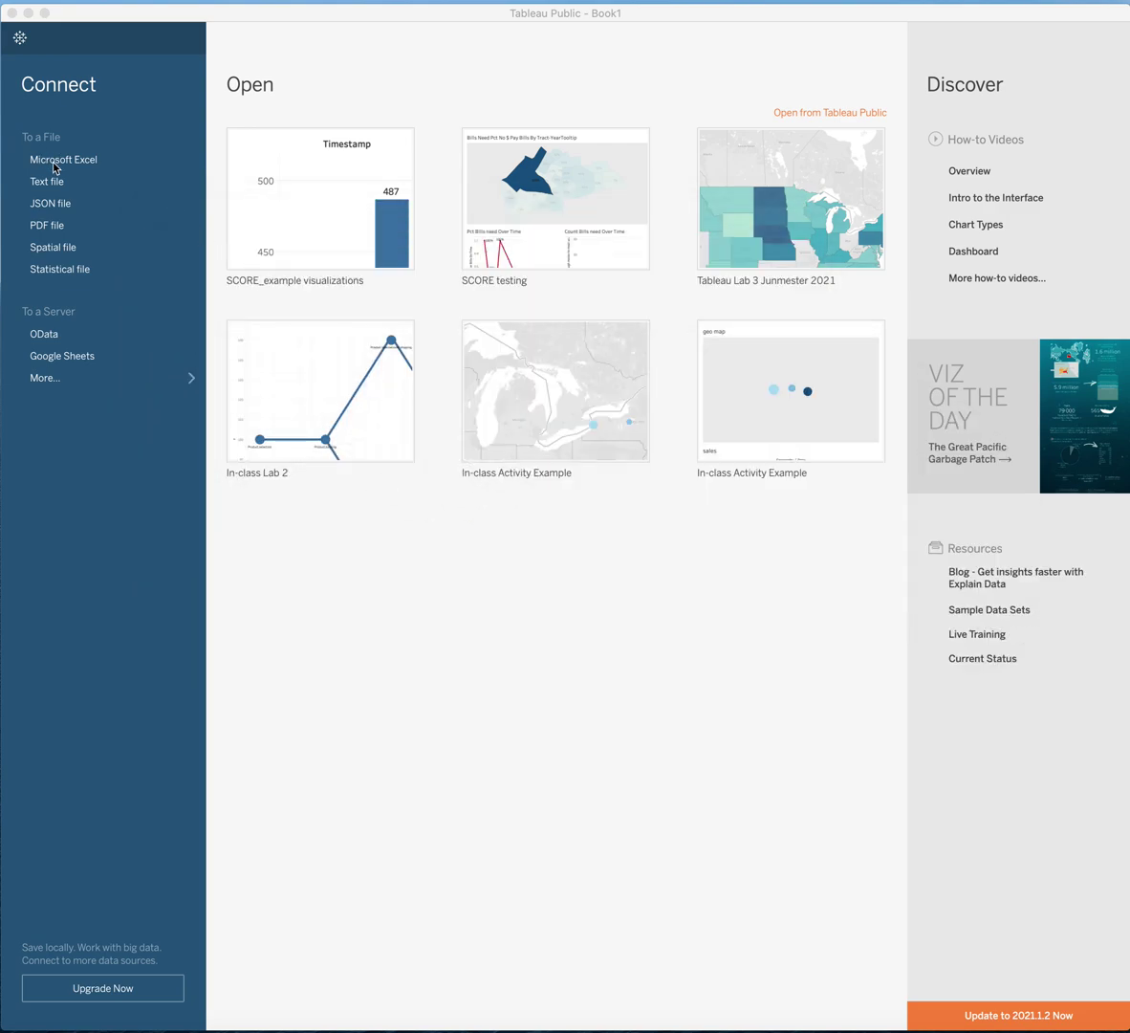
{"action": "left_click", "coordinate": [53, 181]}
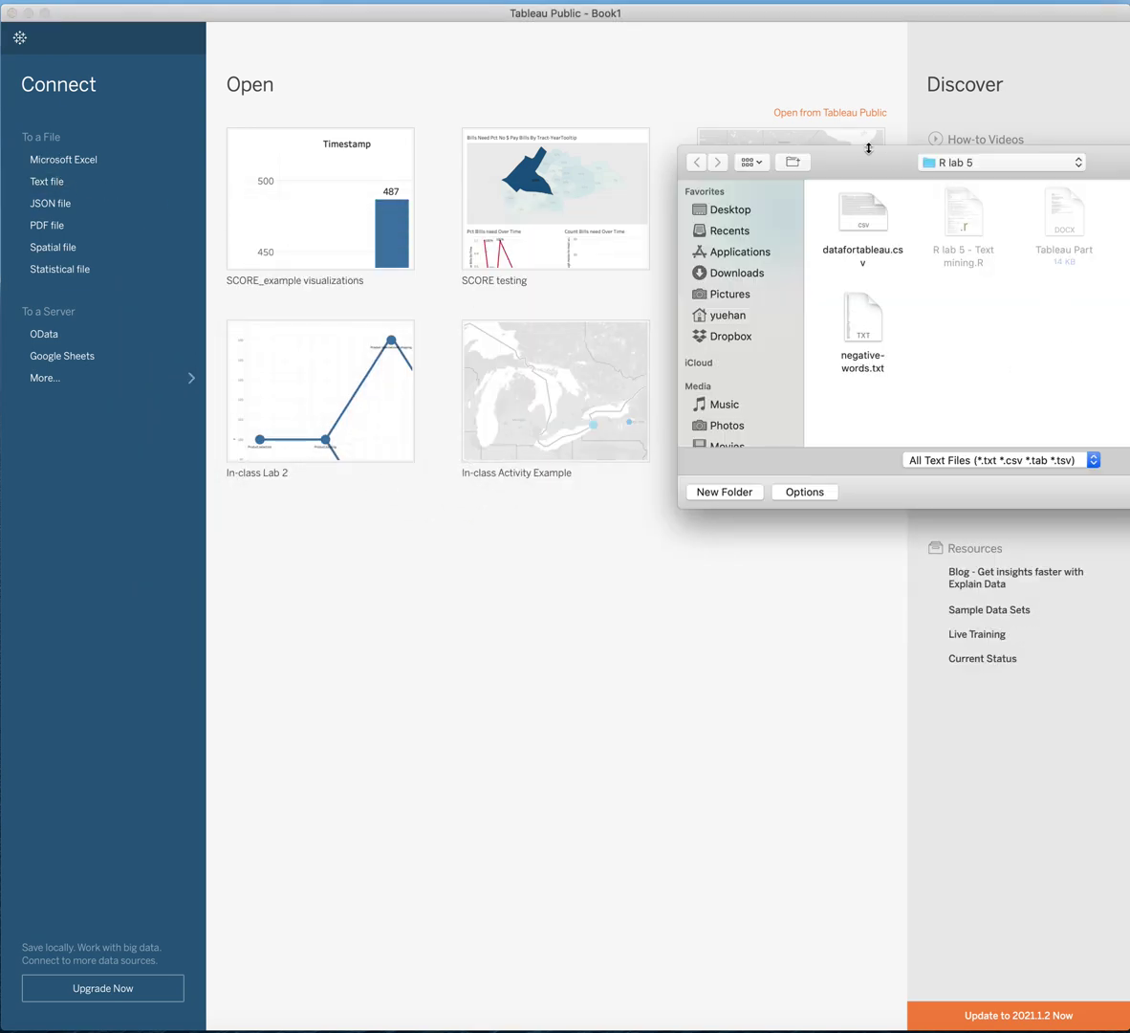
{"action": "left_click_drag", "start_coordinate": [876, 165], "coordinate": [412, 199]}
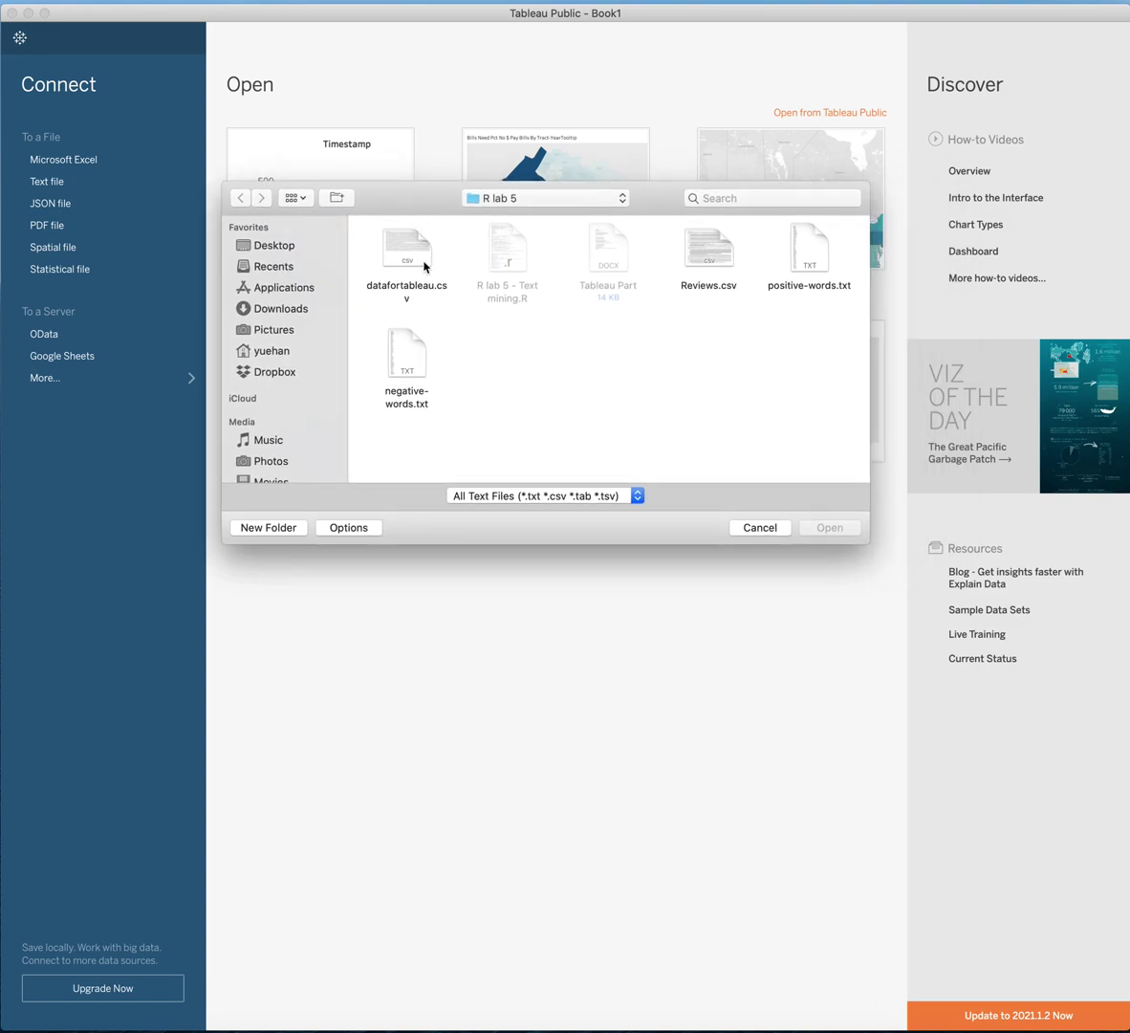
{"action": "double_click", "coordinate": [401, 295]}
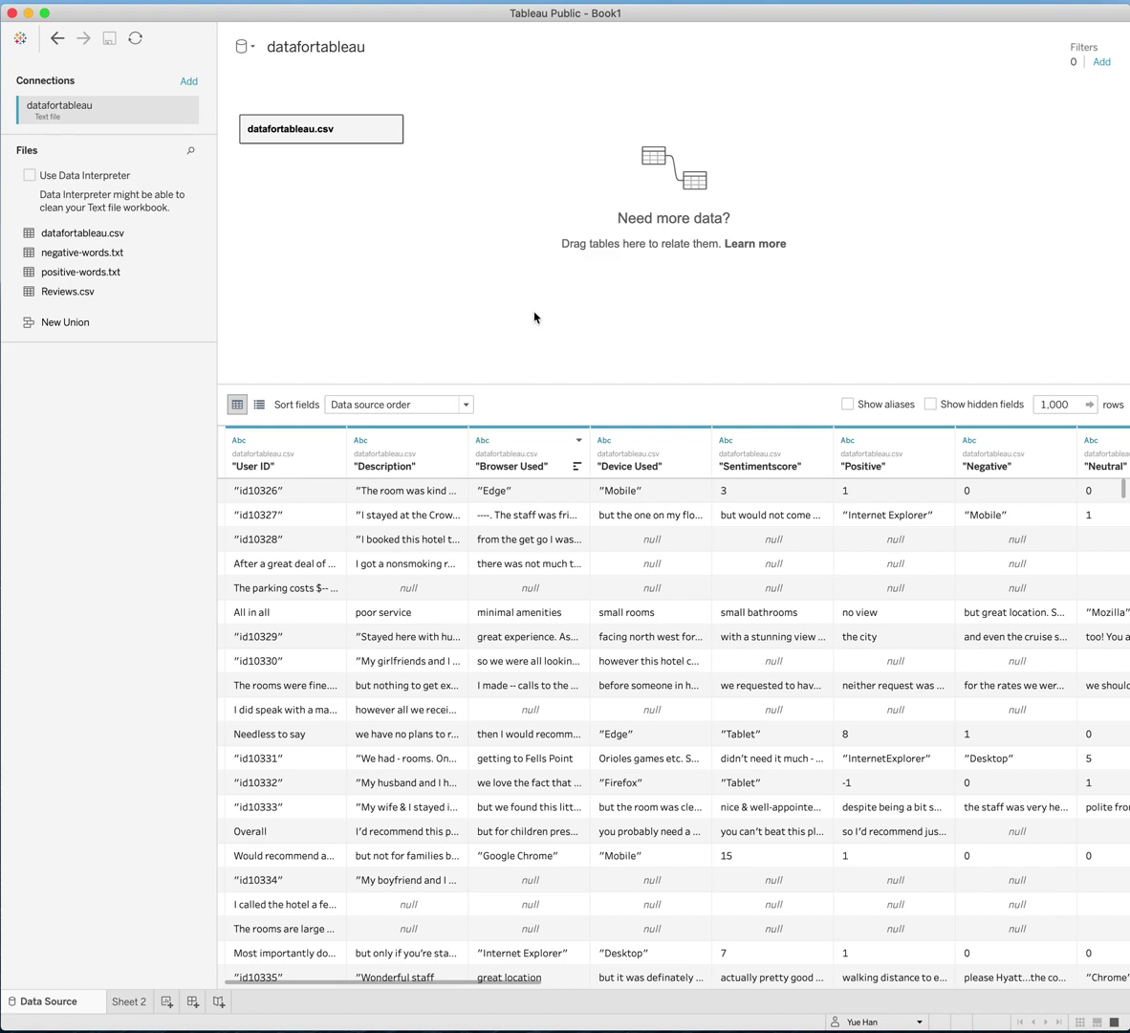
- Set the text qualifier of the datafortableau.csv table to the double quotation mark in its text file properties
{"action": "right_click", "coordinate": [325, 132]}
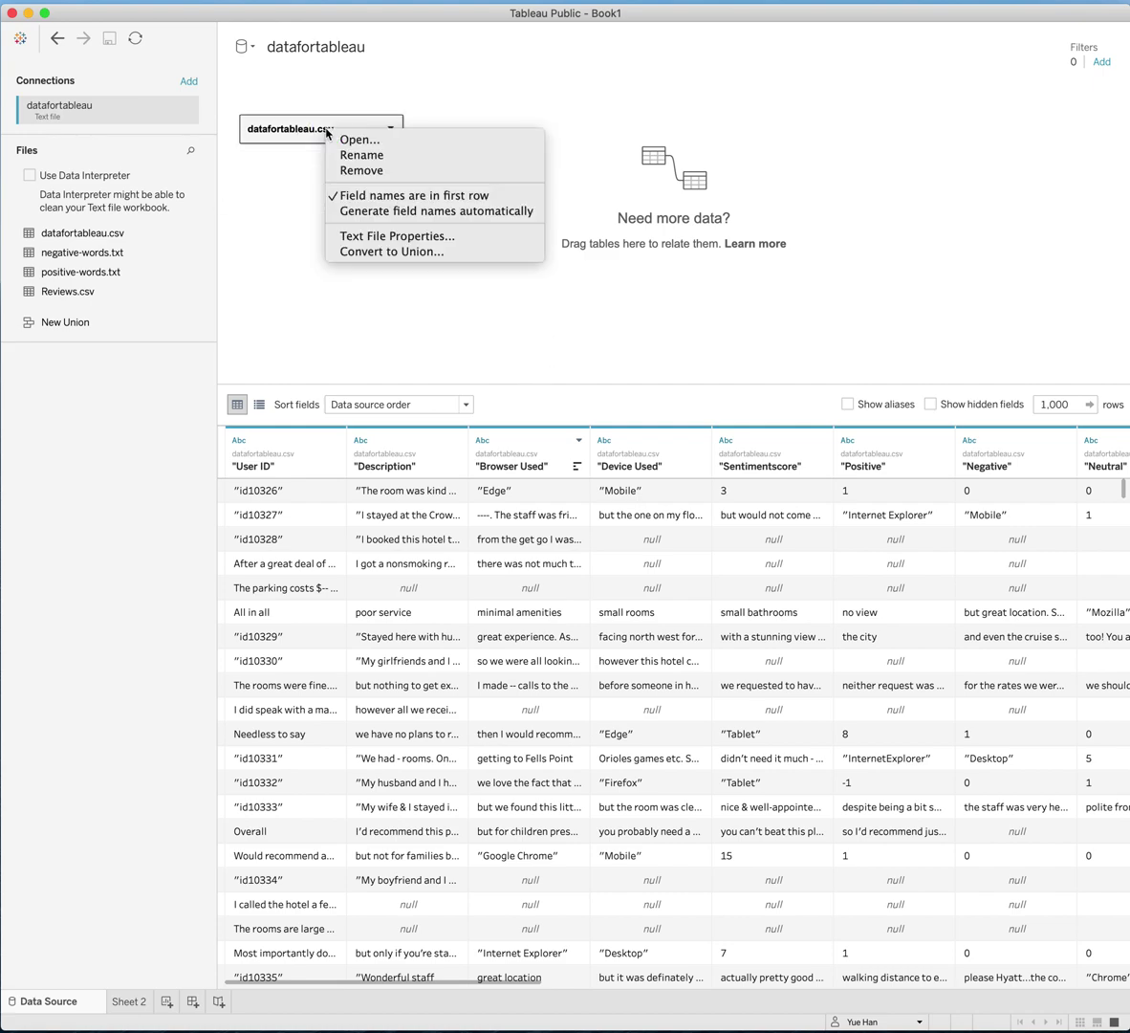
{"action": "left_click", "coordinate": [334, 235]}
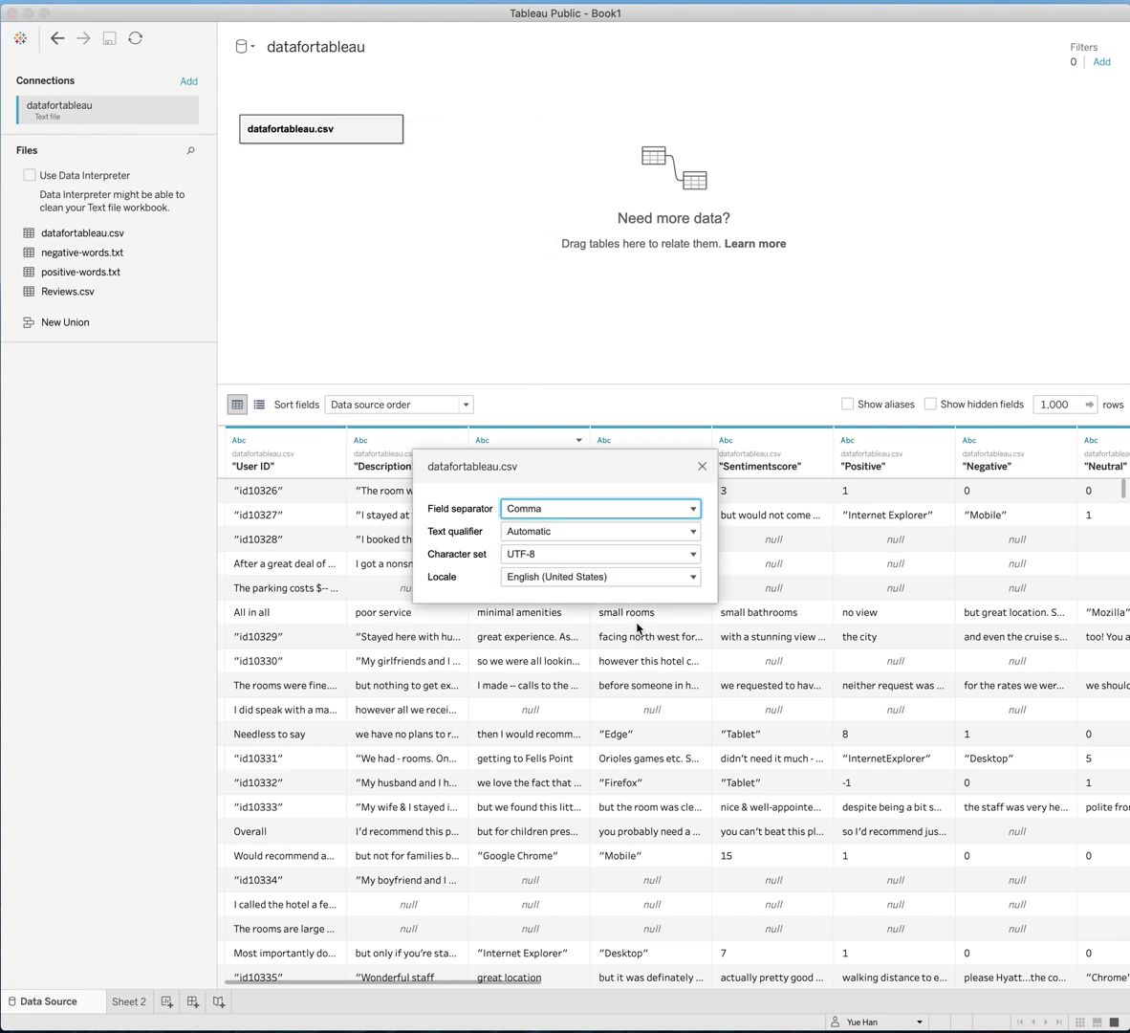
{"action": "left_click", "coordinate": [545, 532]}
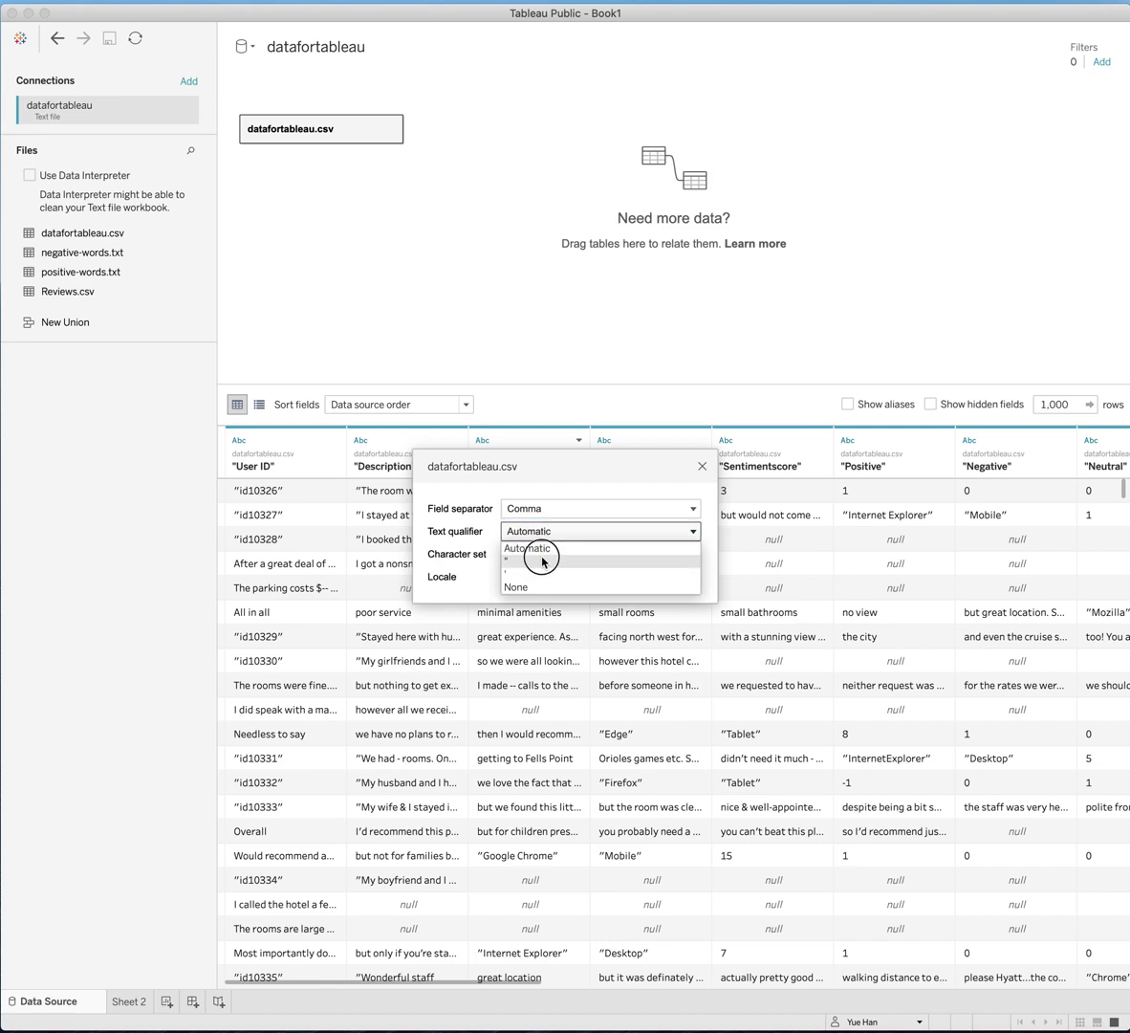
{"action": "left_click", "coordinate": [543, 562]}
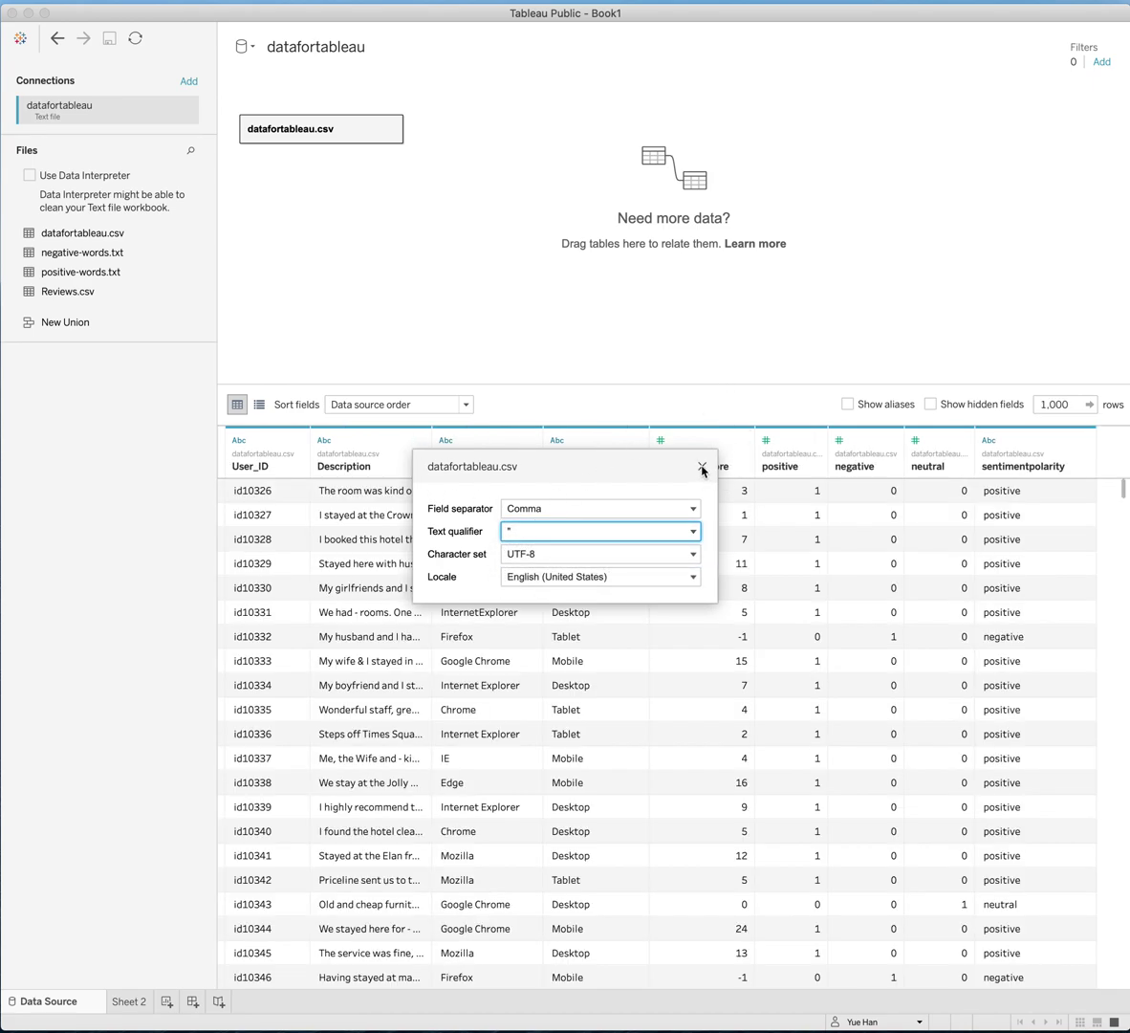
{"action": "left_click", "coordinate": [702, 467]}
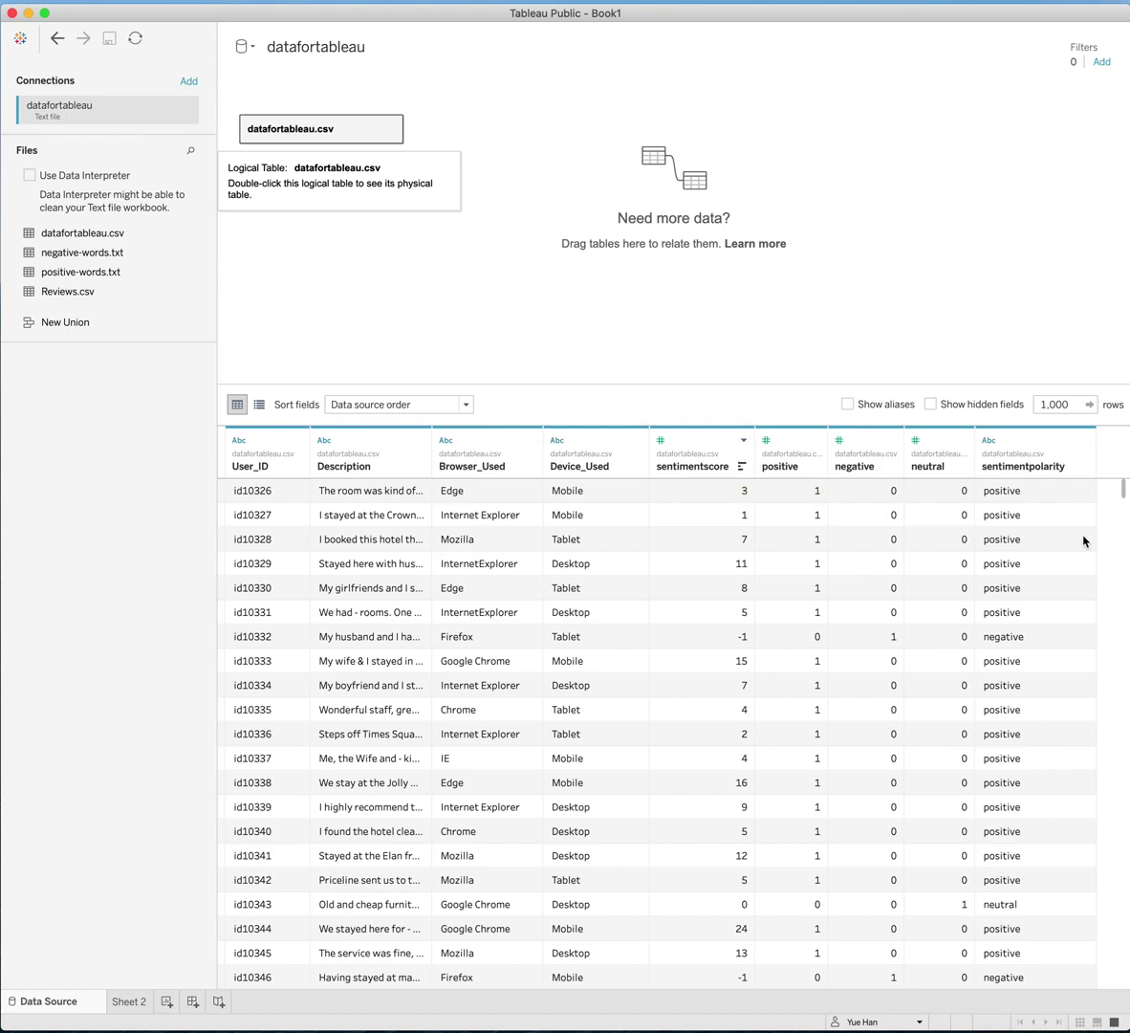
- Open the Sheet 2 worksheet and rename it "Bar Sentiment Polarity"
{"action": "left_click", "coordinate": [121, 1001]}
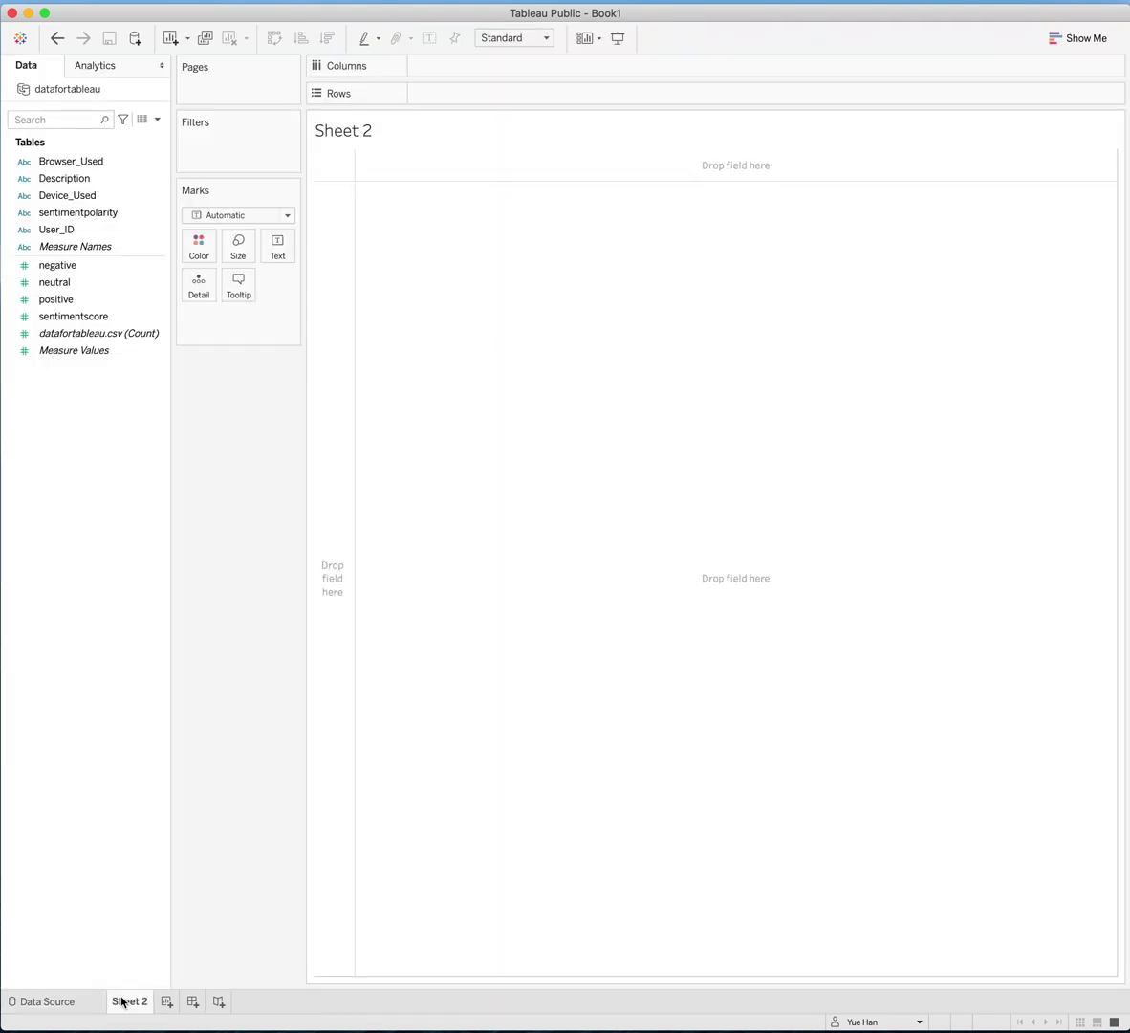
{"action": "double_click", "coordinate": [121, 1002]}
{"action": "type", "text": "Bar Sen"}
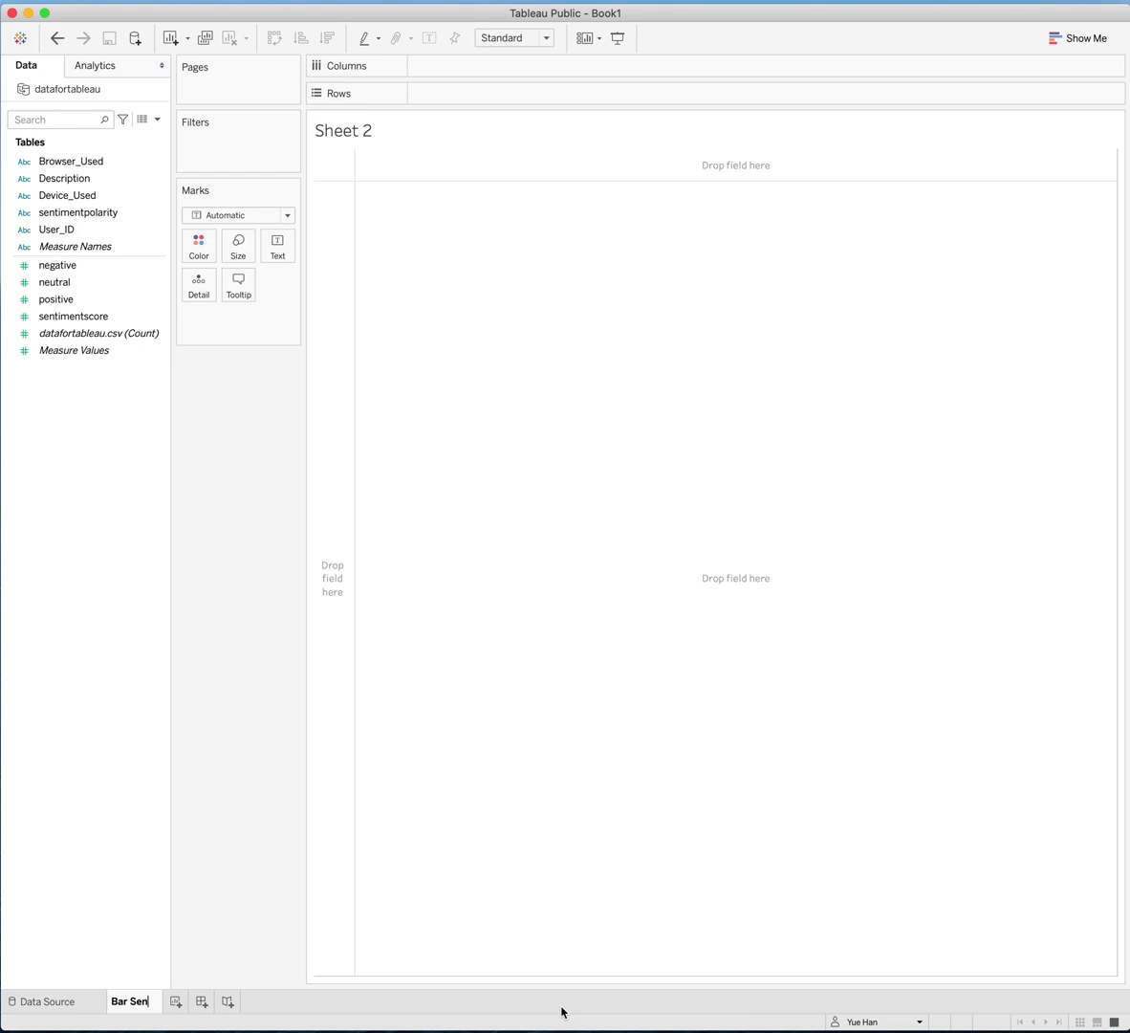
{"action": "type", "text": "timent pol"}
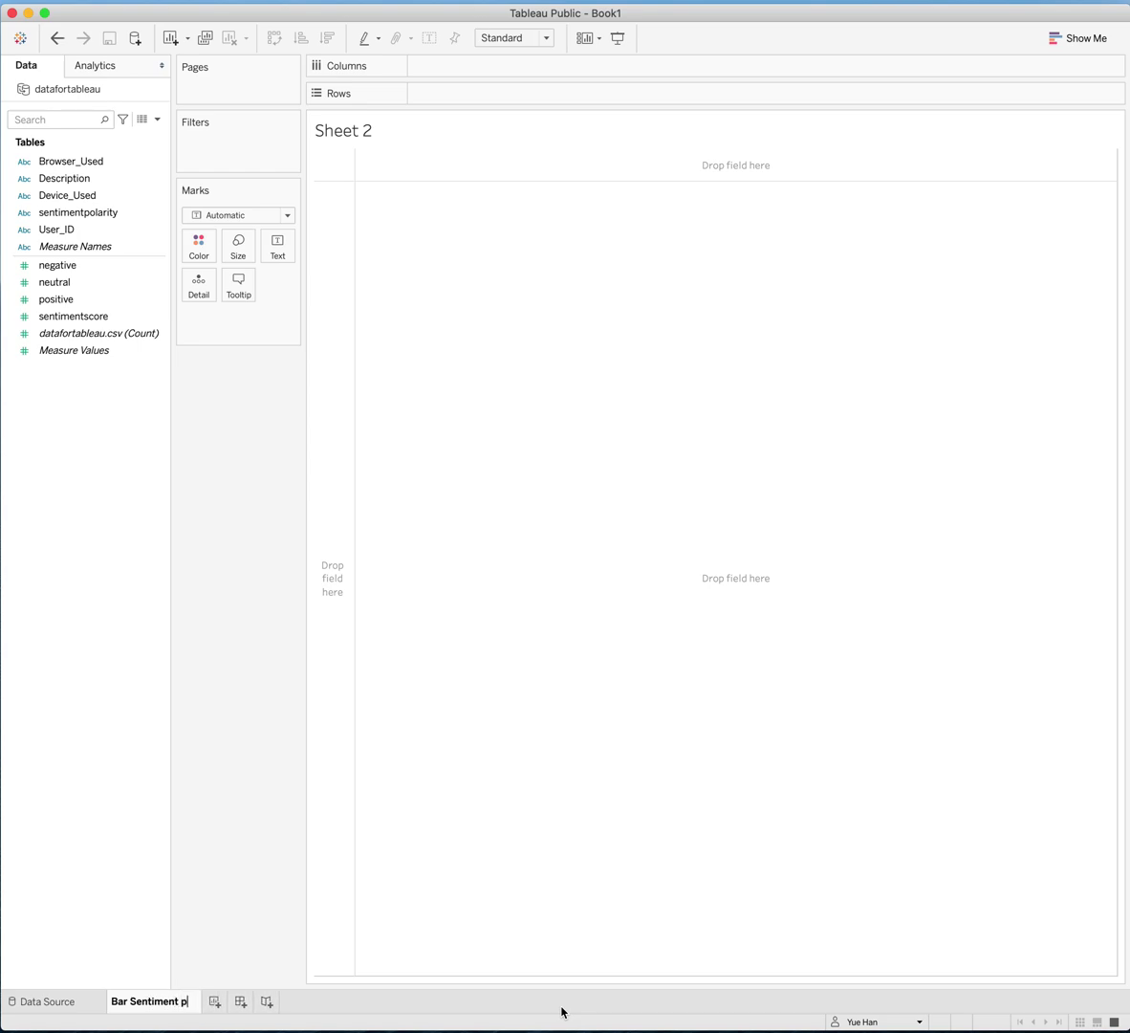
{"action": "key", "text": "BackSpace"}
{"action": "key", "text": "BackSpace"}
{"action": "key", "text": "BackSpace"}
{"action": "type", "text": "Polarity"}
{"action": "key", "text": "Return"}
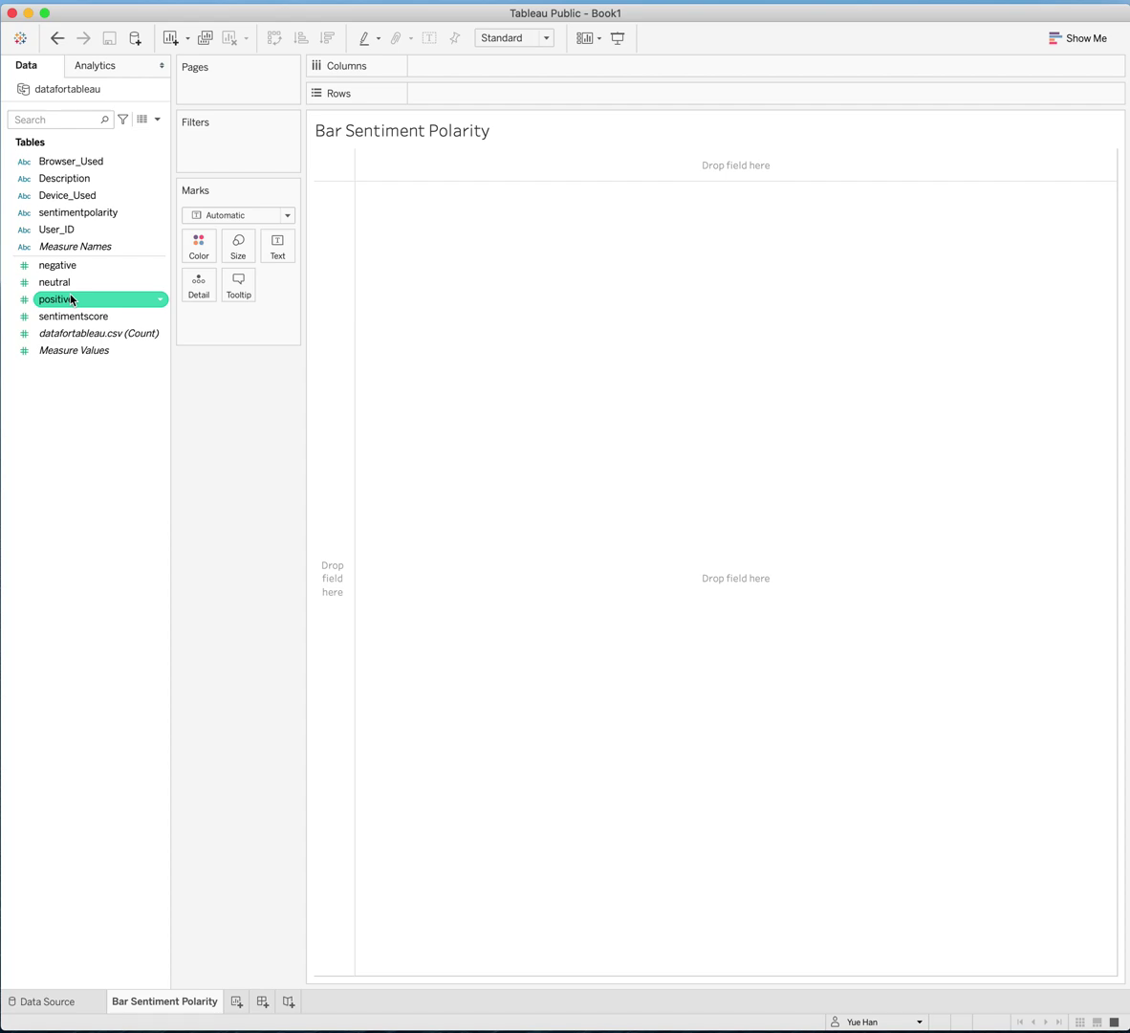
- Add the negative, neutral and positive measures to the rows of the chart, in that order
{"action": "left_click_drag", "start_coordinate": [57, 265], "coordinate": [418, 92]}
{"action": "left_click_drag", "start_coordinate": [79, 289], "coordinate": [593, 93]}
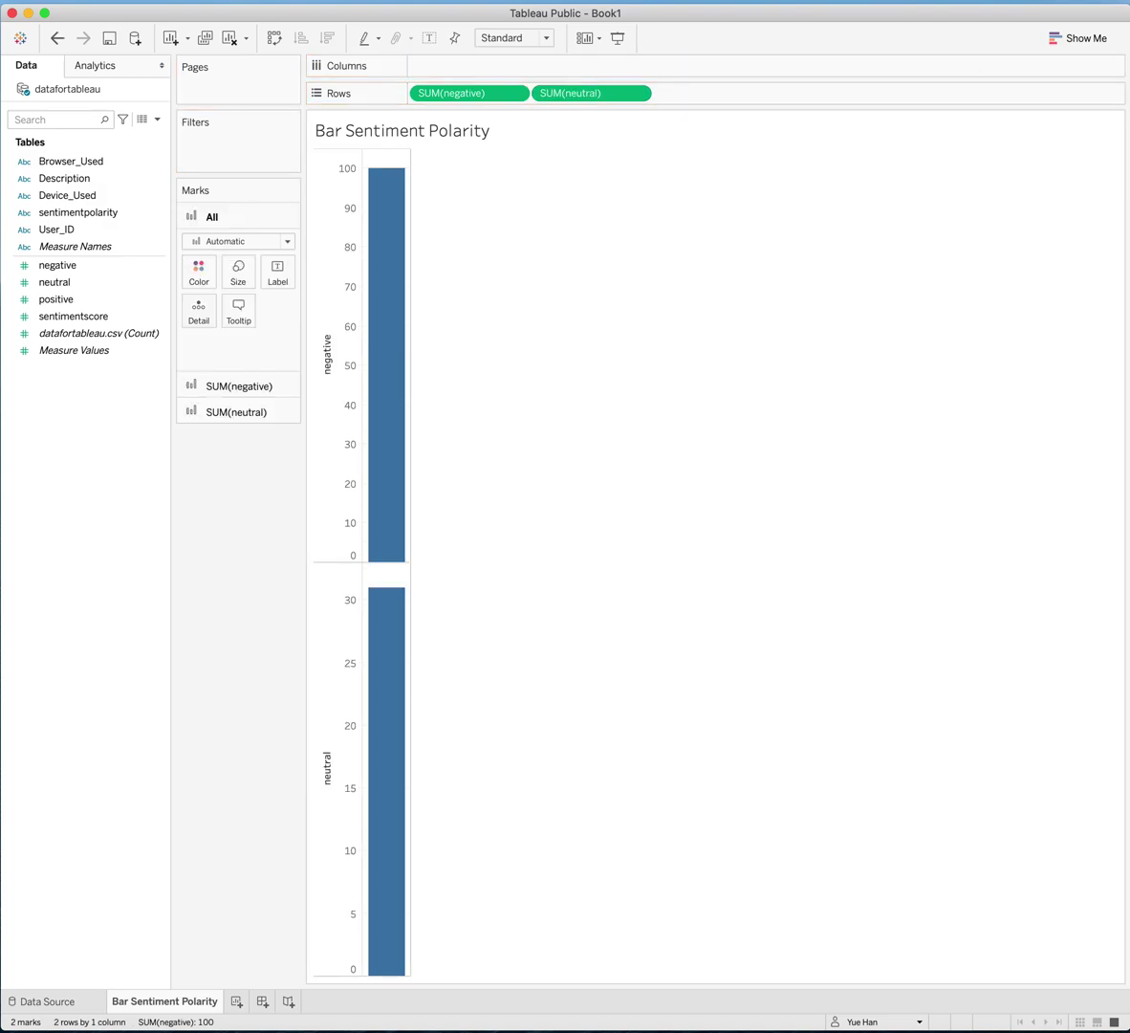
{"action": "left_click_drag", "start_coordinate": [48, 300], "coordinate": [693, 95]}
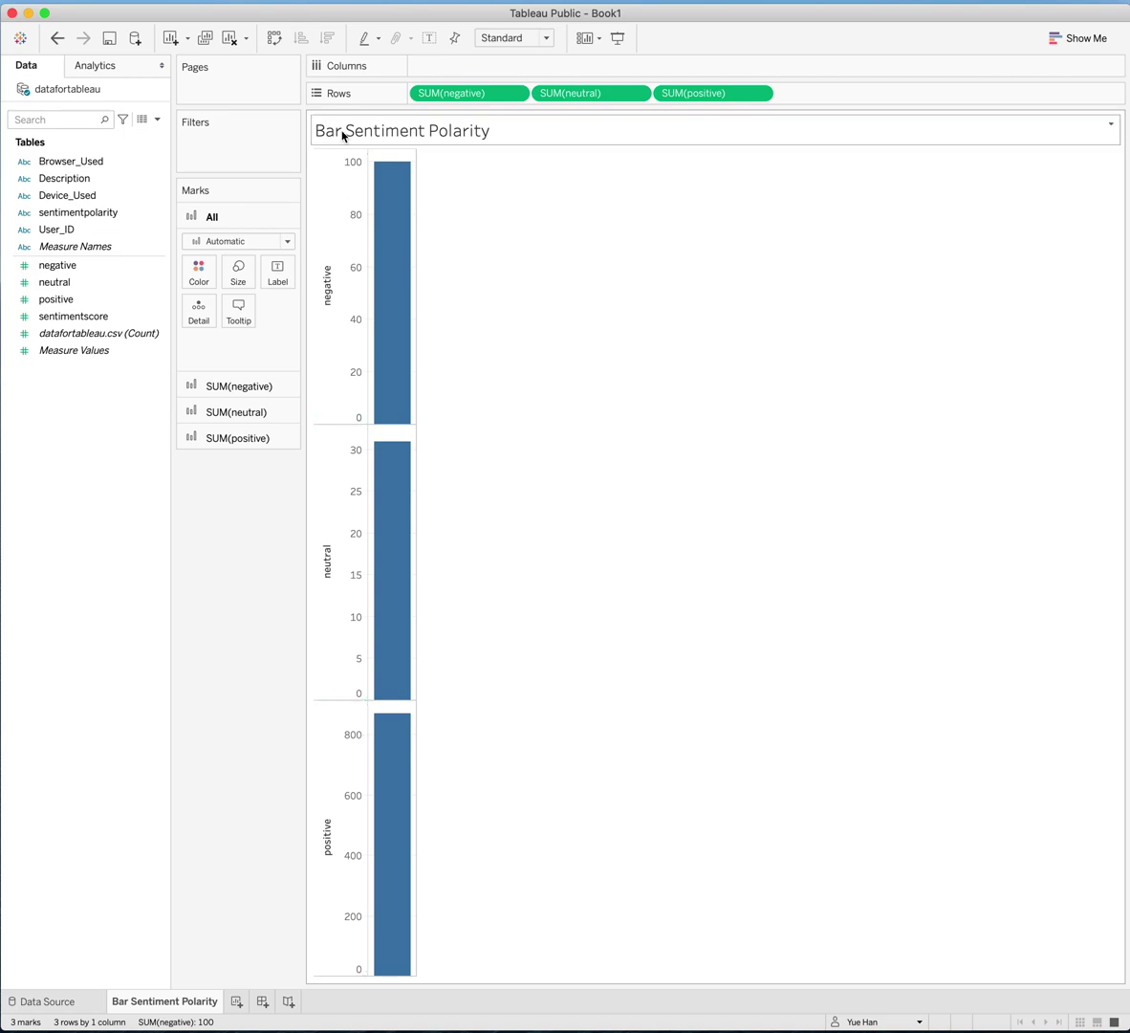
- Combine the negative, neutral and positive measures on one shared value axis and color the bars by Measure Names
{"action": "left_click", "coordinate": [319, 151]}
{"action": "left_click_drag", "start_coordinate": [319, 151], "coordinate": [330, 455]}
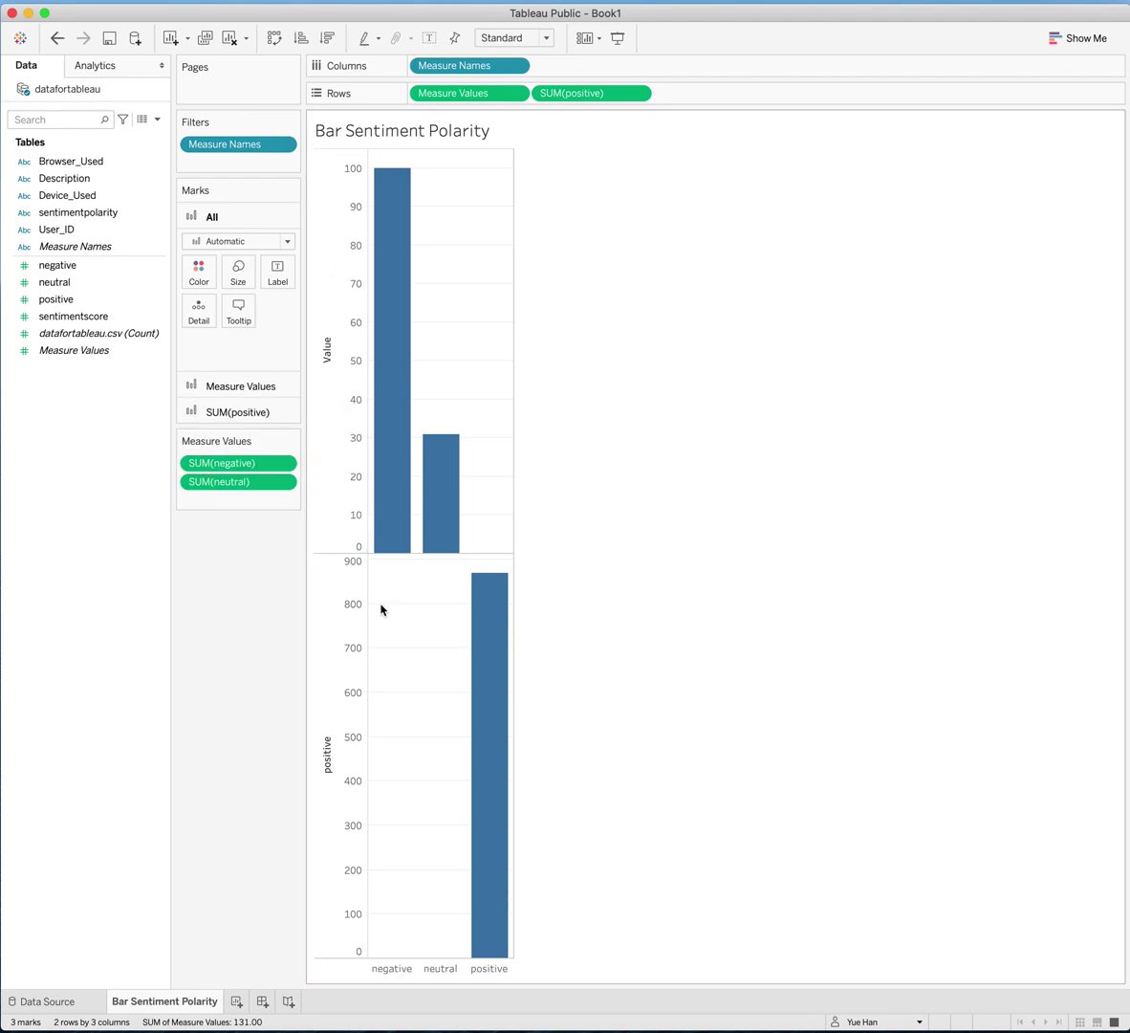
{"action": "left_click_drag", "start_coordinate": [320, 557], "coordinate": [351, 275]}
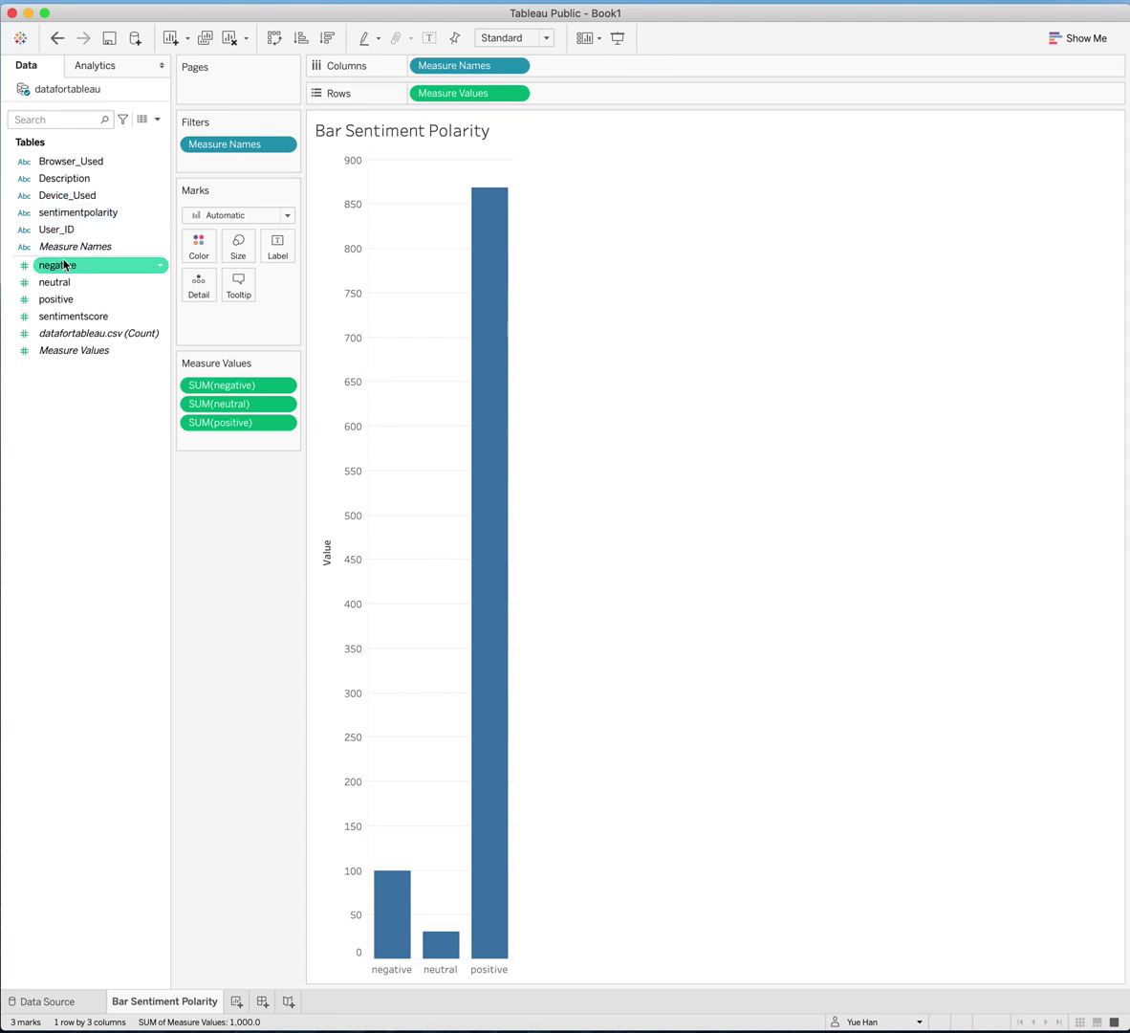
{"action": "left_click_drag", "start_coordinate": [63, 246], "coordinate": [203, 249]}
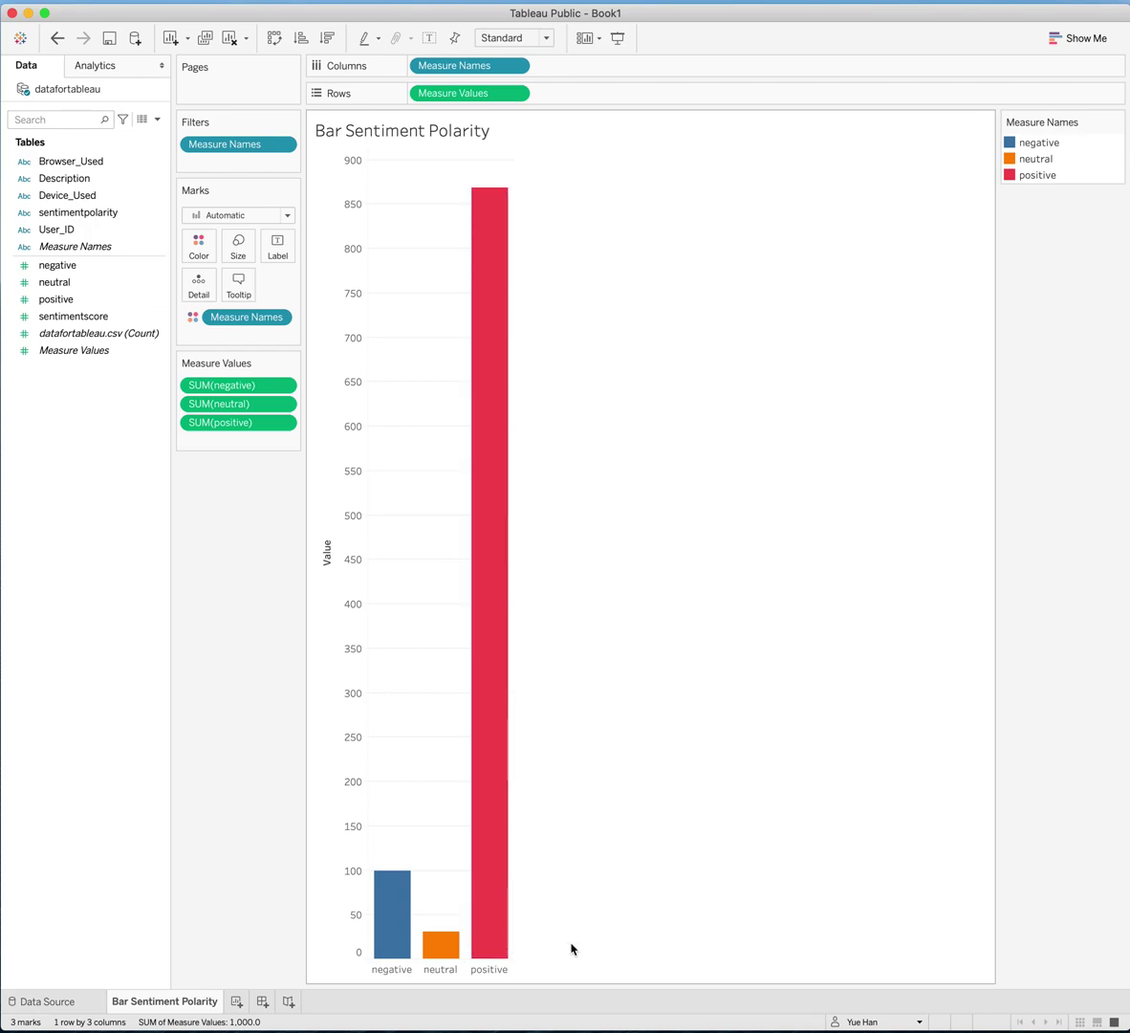
- Add a new worksheet and name it "Bar Sentiment Polarity 2"
{"action": "left_click", "coordinate": [236, 1002]}
{"action": "double_click", "coordinate": [251, 1007]}
{"action": "type", "text": "Ba"}
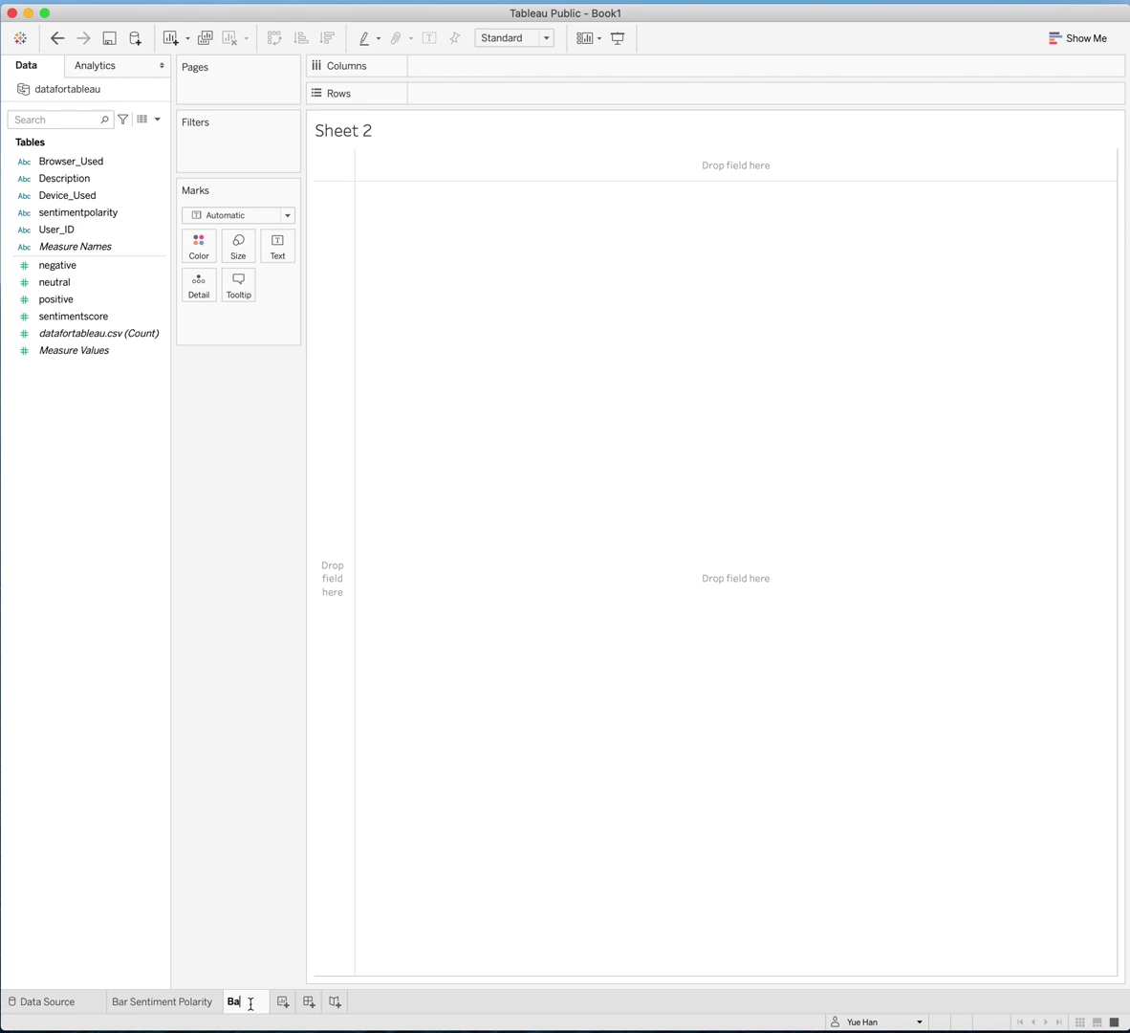
{"action": "type", "text": "r Sentiment "}
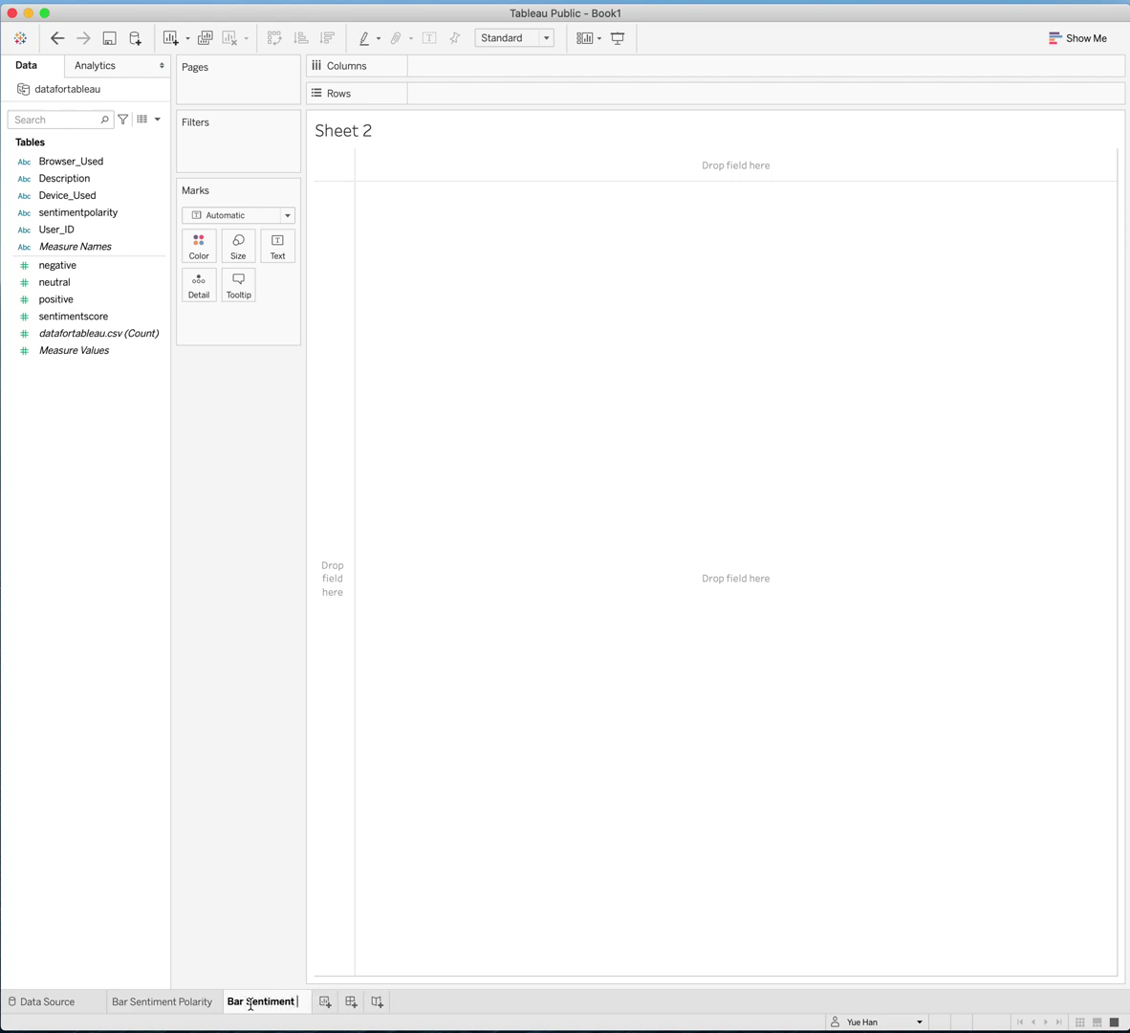
{"action": "type", "text": "Polarity "}
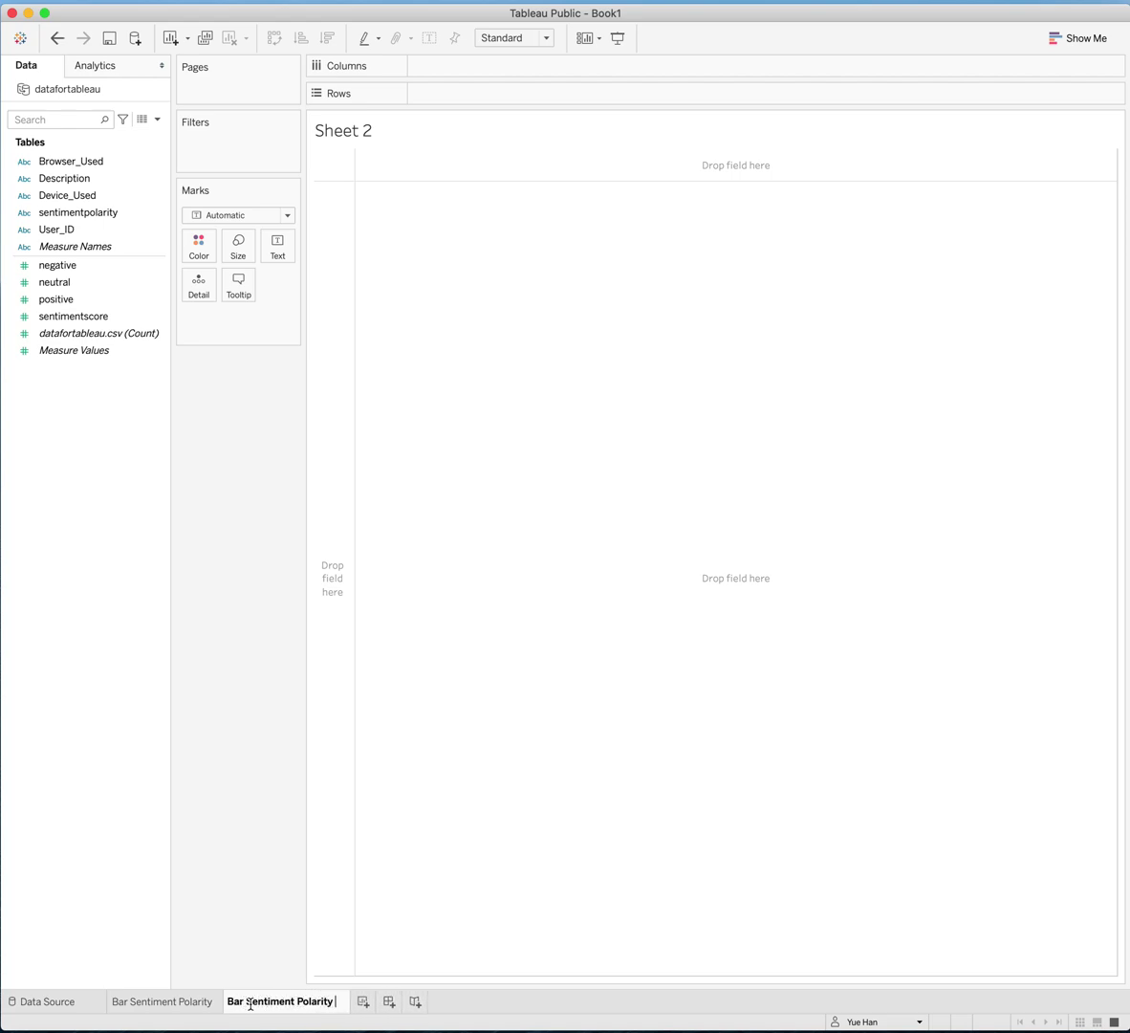
{"action": "type", "text": "2"}
{"action": "left_click", "coordinate": [570, 746]}
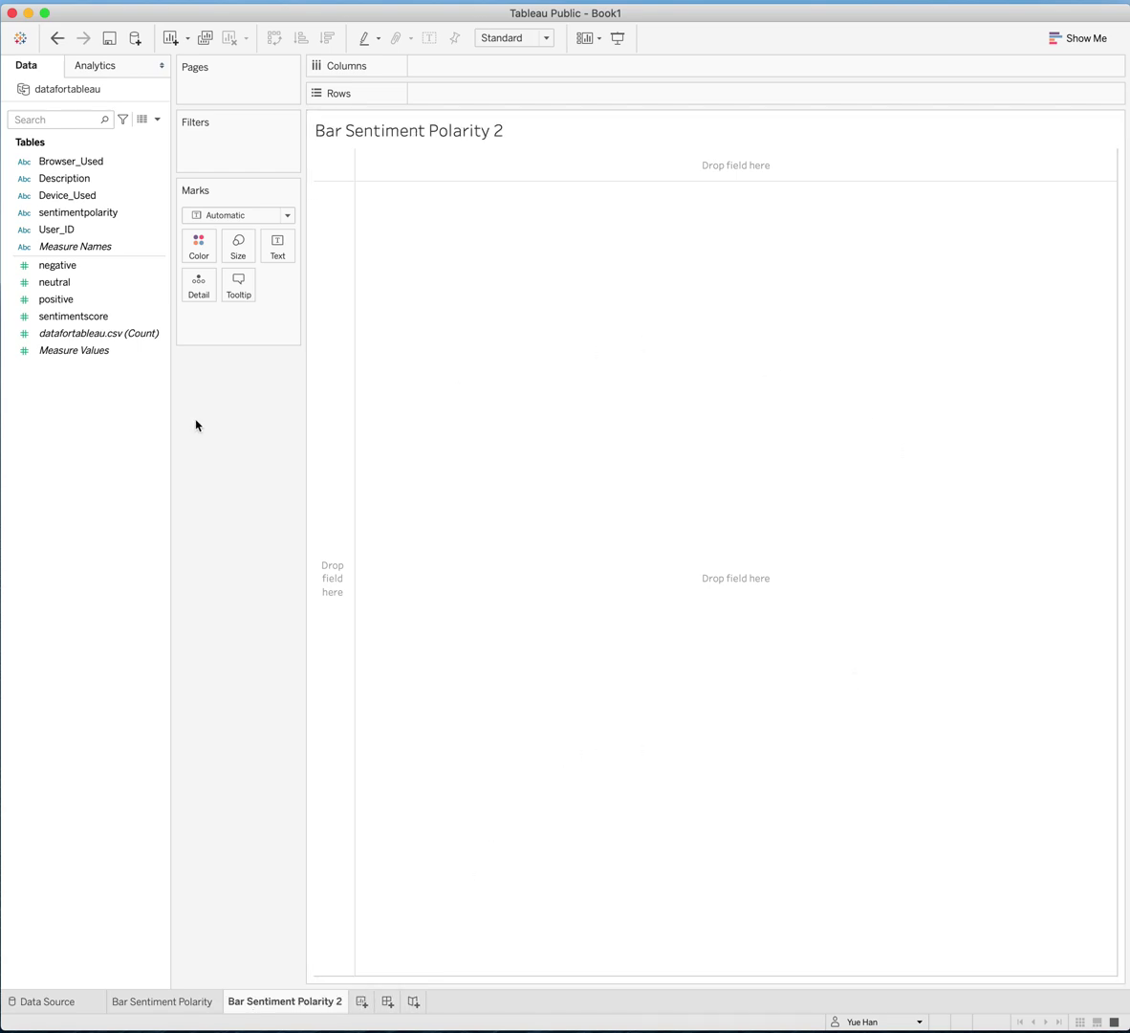
{"action": "left_click", "coordinate": [42, 248]}
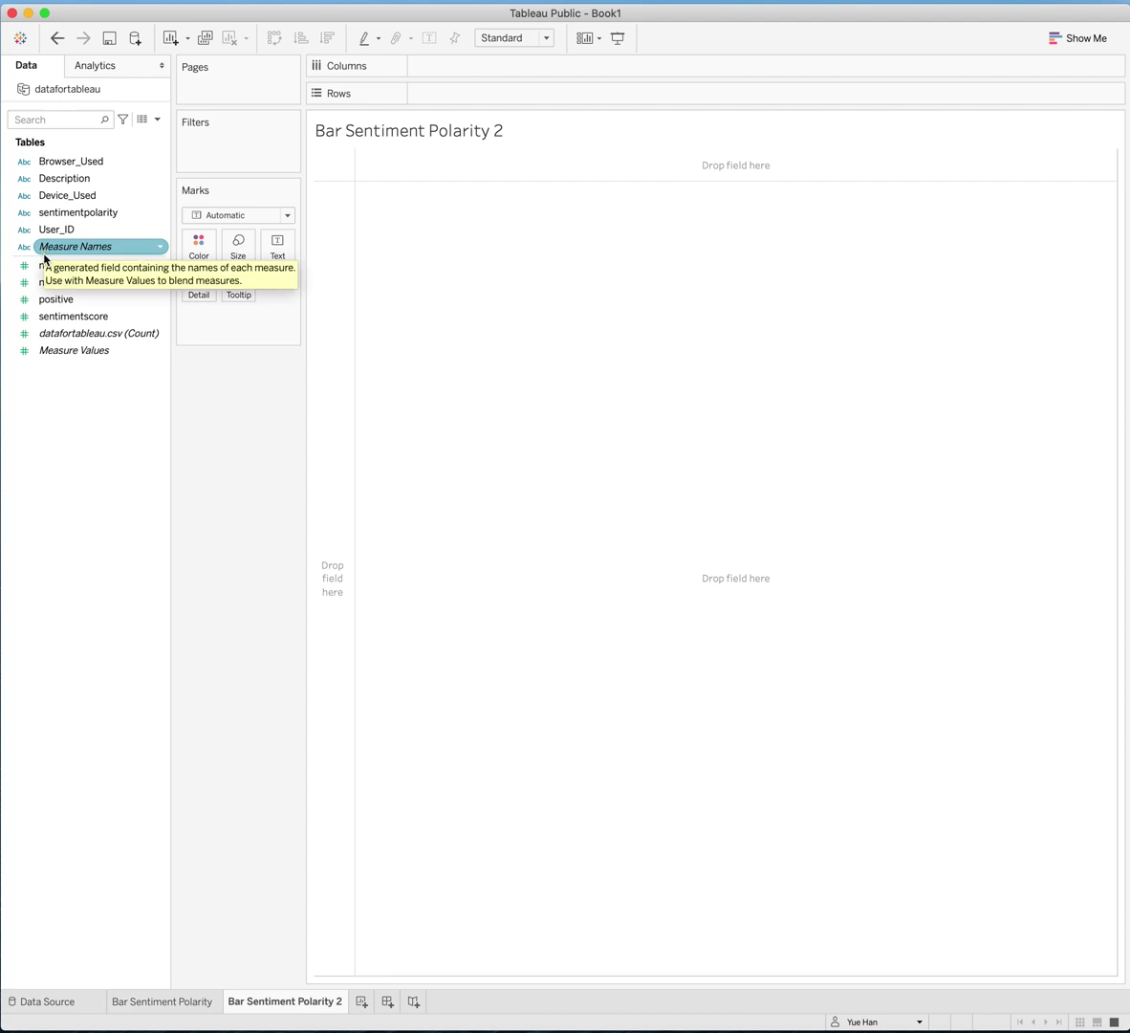
{"action": "left_click", "coordinate": [49, 435]}
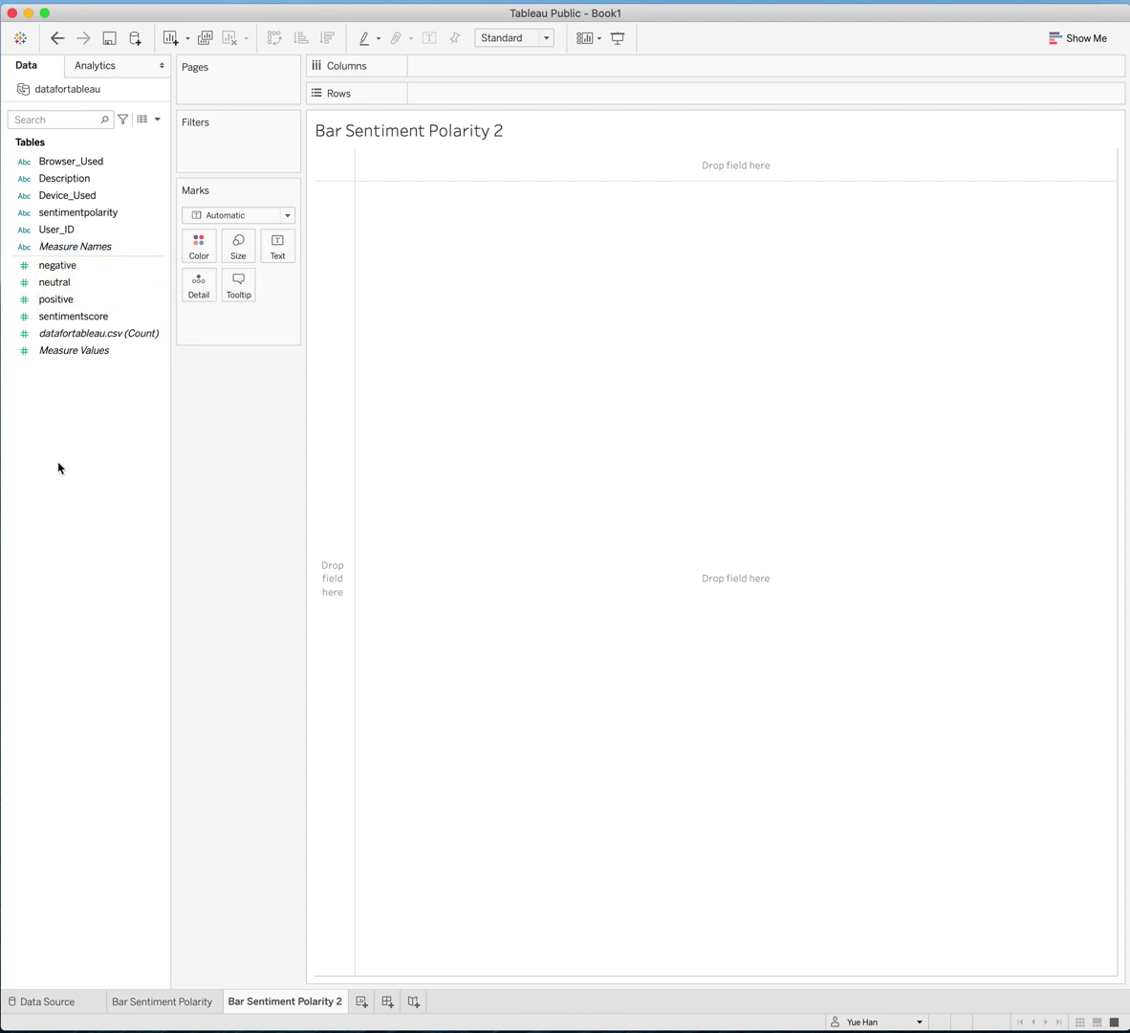
{"action": "left_click", "coordinate": [111, 300]}
{"action": "left_click", "coordinate": [75, 352]}
{"action": "left_click", "coordinate": [75, 373]}
- Build a bar chart with sentimentpolarity in columns and datafortableau.csv (Count) in rows, colored by sentimentpolarity
{"action": "left_click", "coordinate": [96, 214]}
{"action": "mouse_move", "coordinate": [67, 216]}
{"action": "left_mouse_down"}
{"action": "mouse_move", "coordinate": [241, 221]}
{"action": "mouse_move", "coordinate": [389, 94]}
{"action": "mouse_move", "coordinate": [418, 75]}
{"action": "mouse_move", "coordinate": [472, 73]}
{"action": "left_mouse_up"}
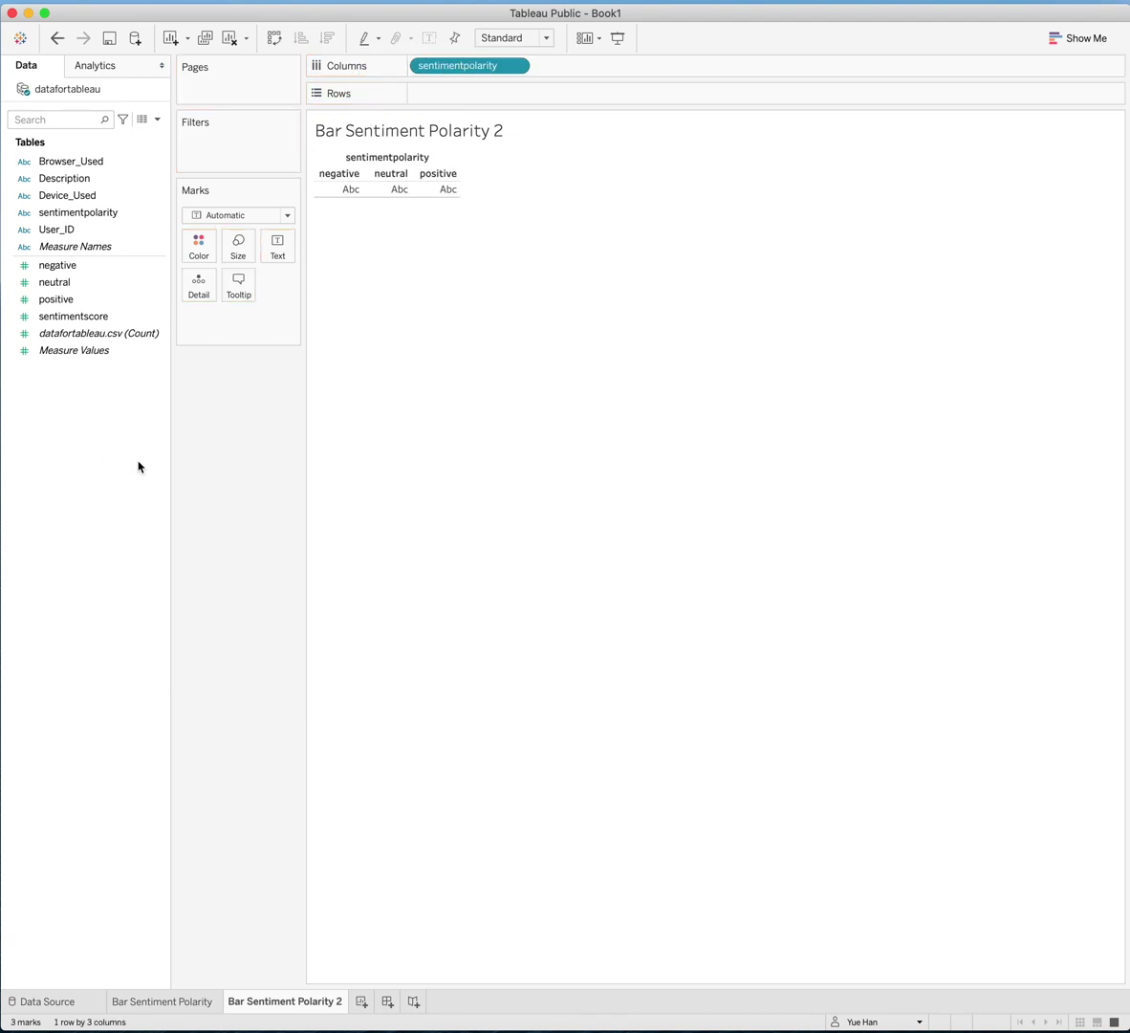
{"action": "left_click", "coordinate": [58, 339]}
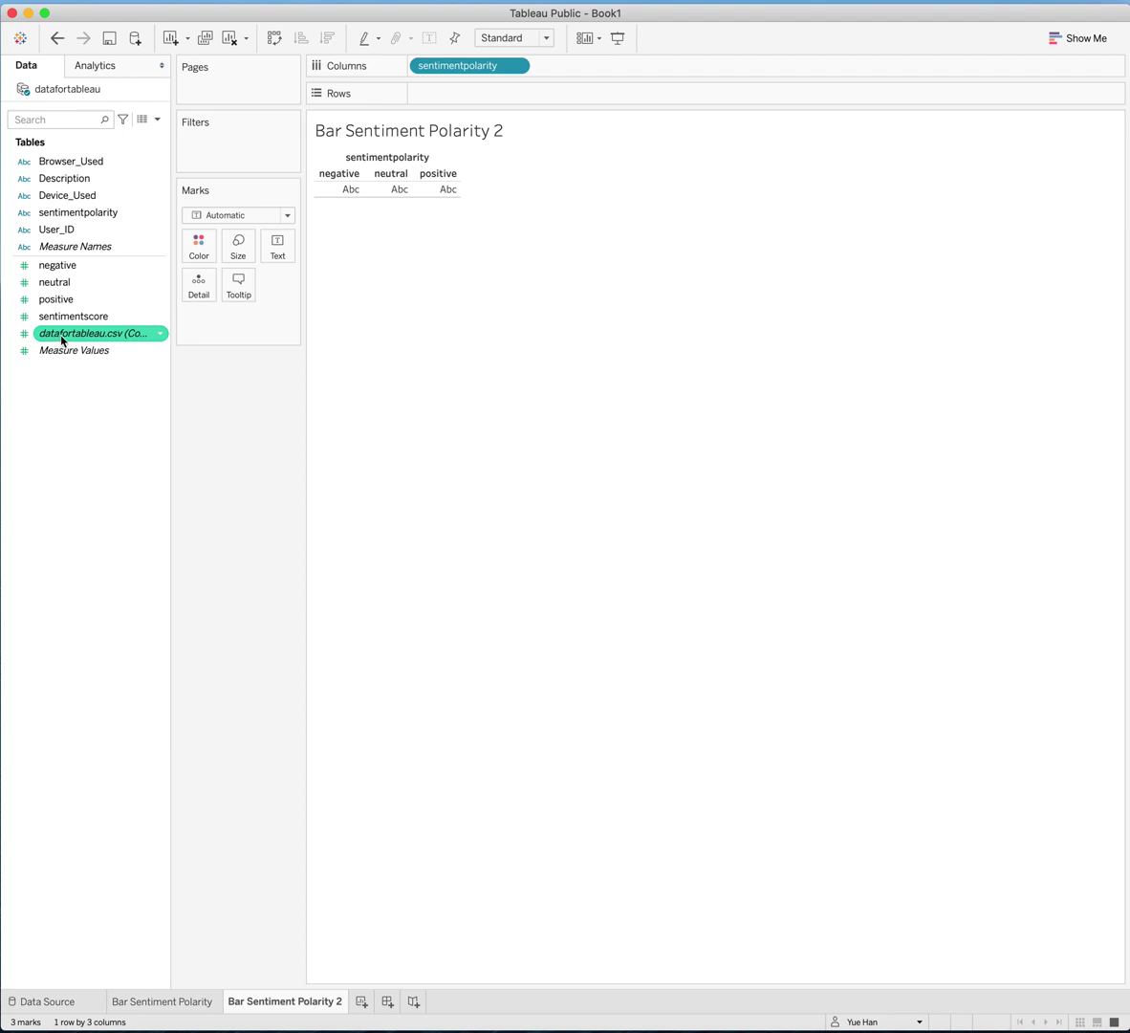
{"action": "left_click_drag", "start_coordinate": [63, 340], "coordinate": [449, 103]}
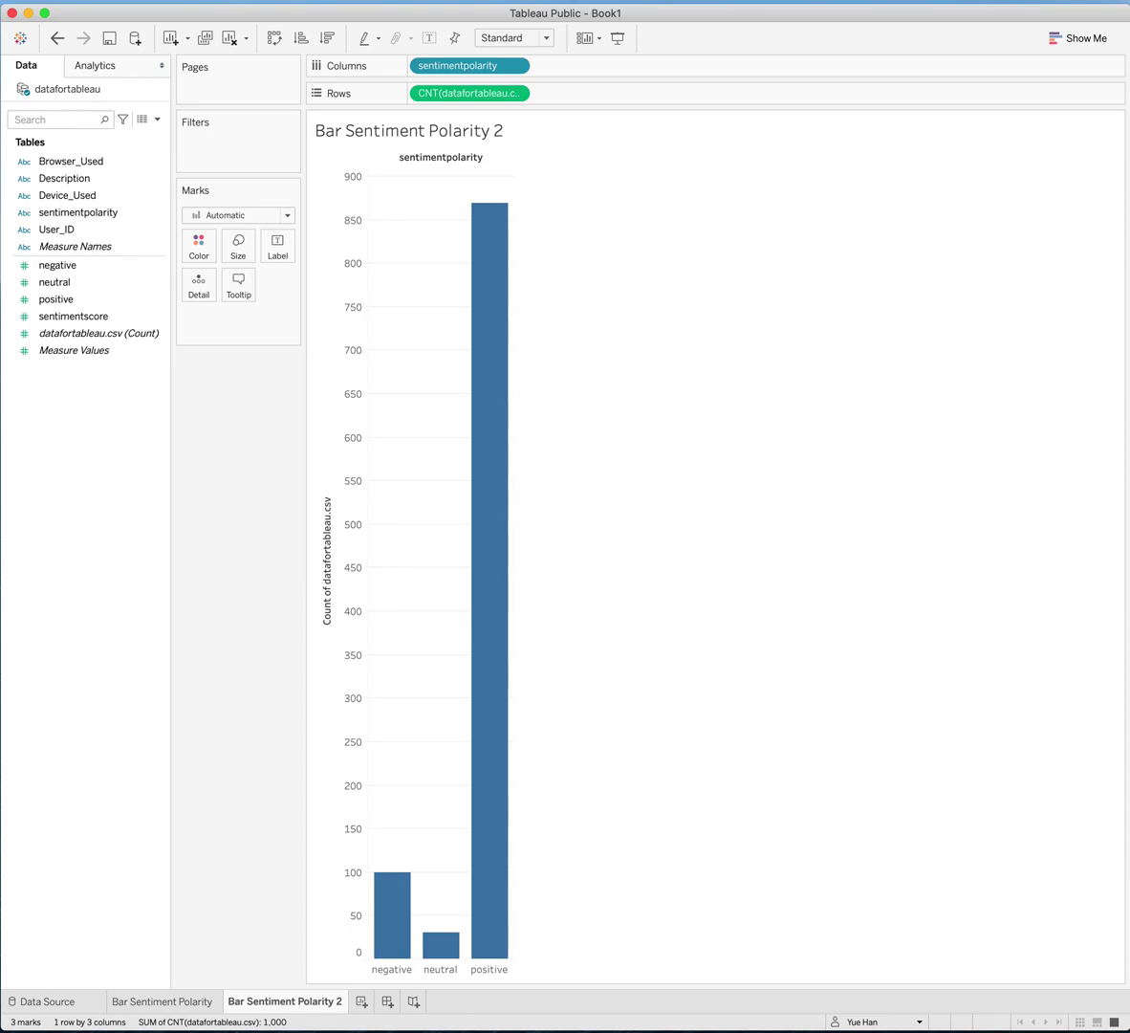
{"action": "left_click_drag", "start_coordinate": [45, 214], "coordinate": [196, 245]}
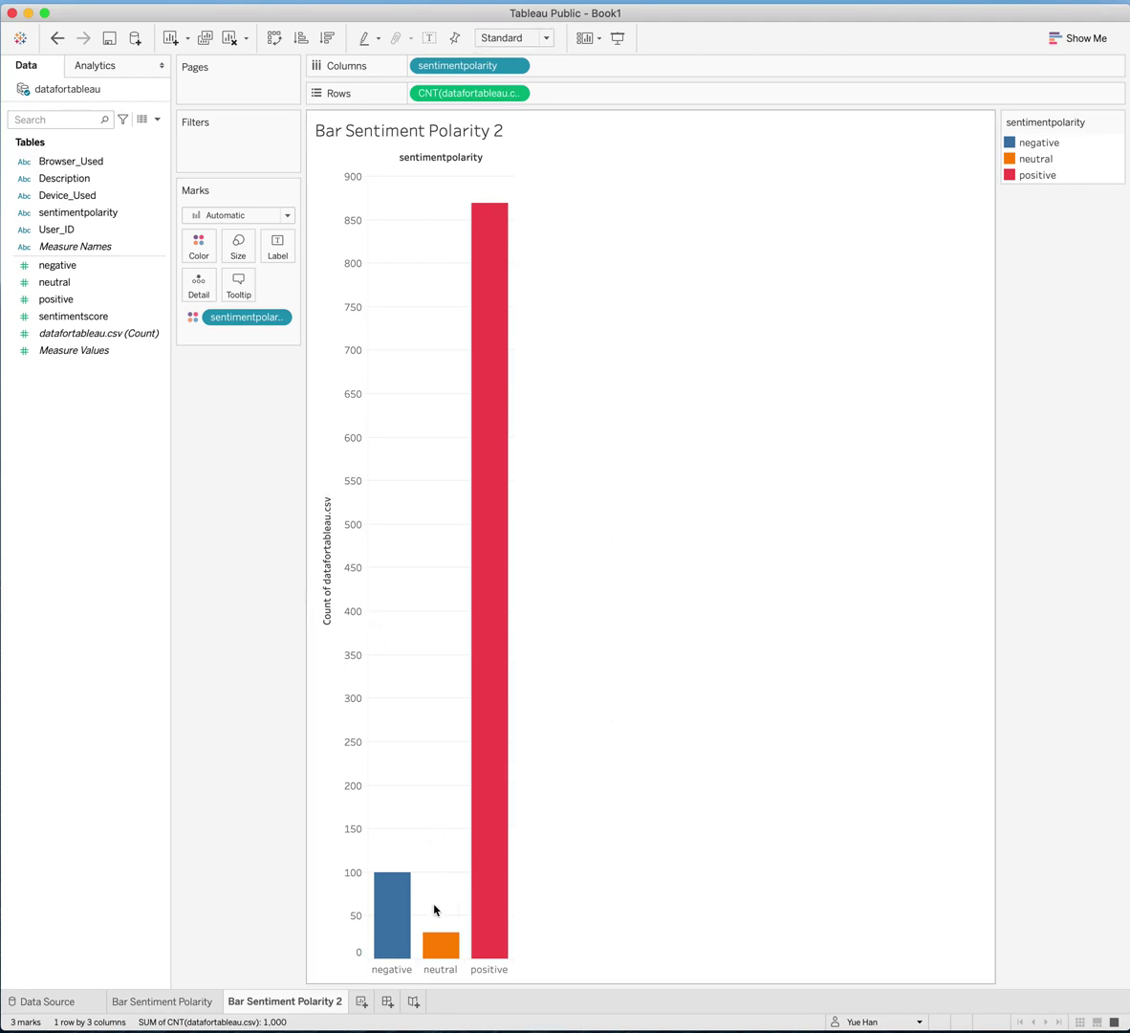
- Add a new worksheet and name it "Bar Sentiment Score"
{"action": "left_click", "coordinate": [362, 1007]}
{"action": "double_click", "coordinate": [362, 1004]}
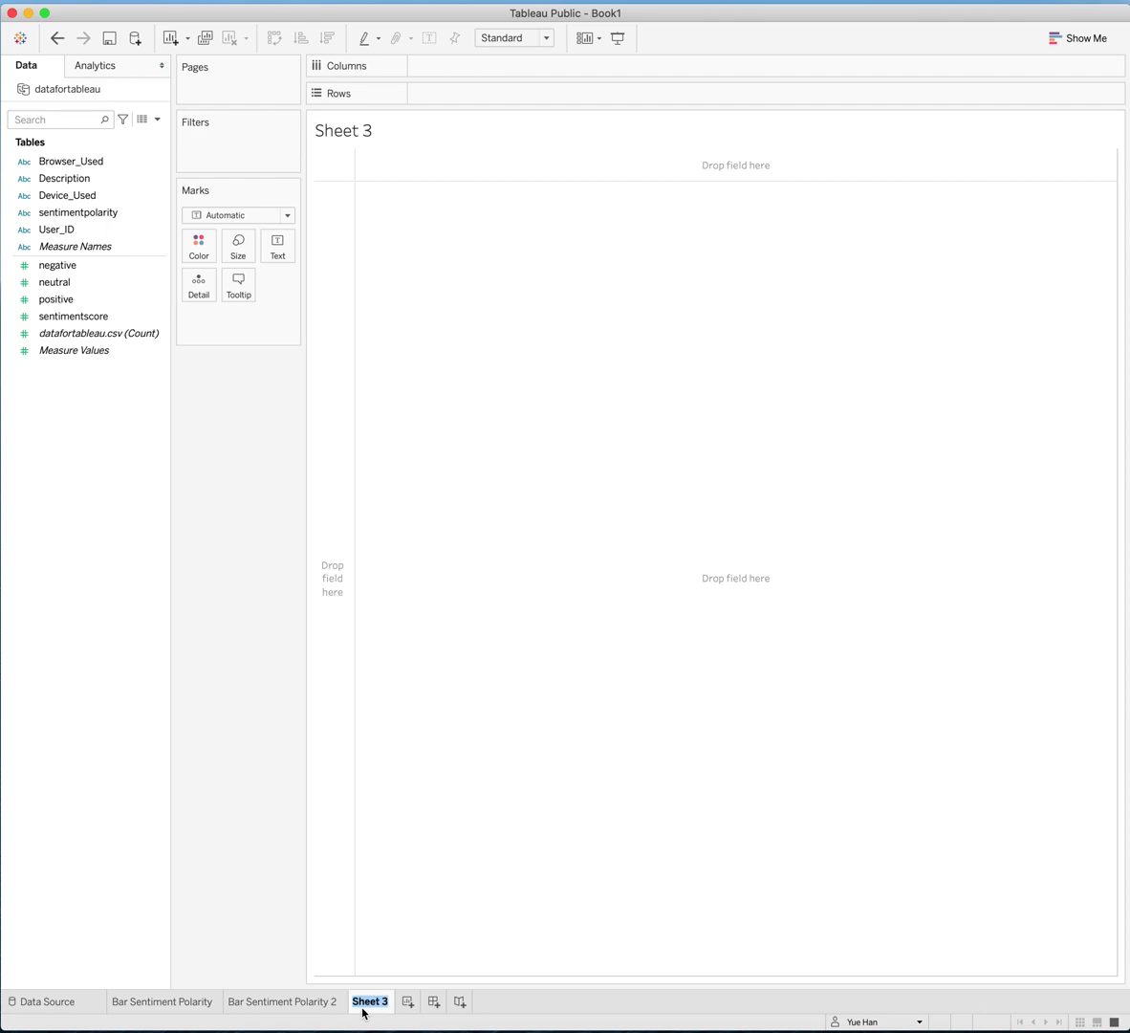
{"action": "type", "text": "Bar Sen"}
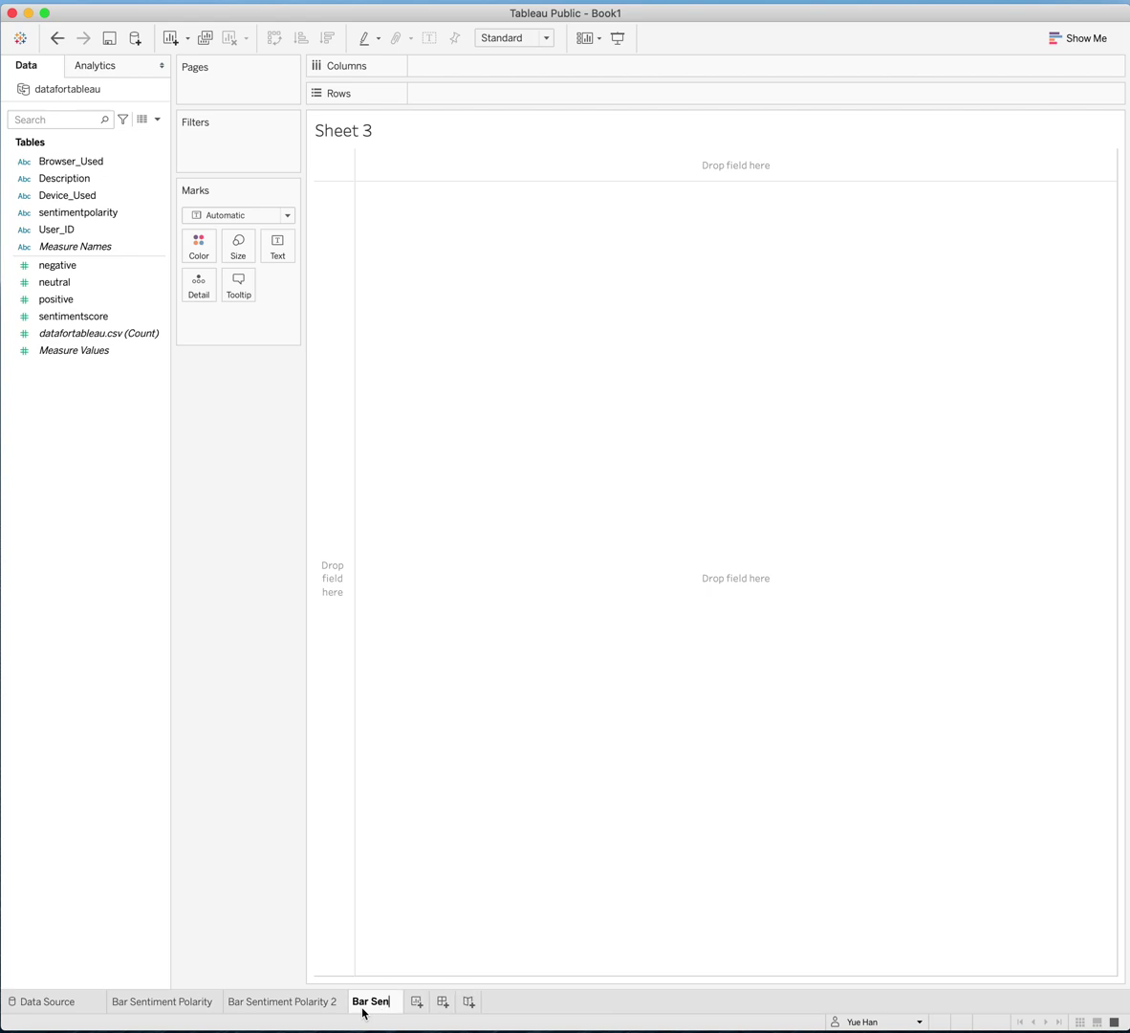
{"action": "type", "text": "timent Score"}
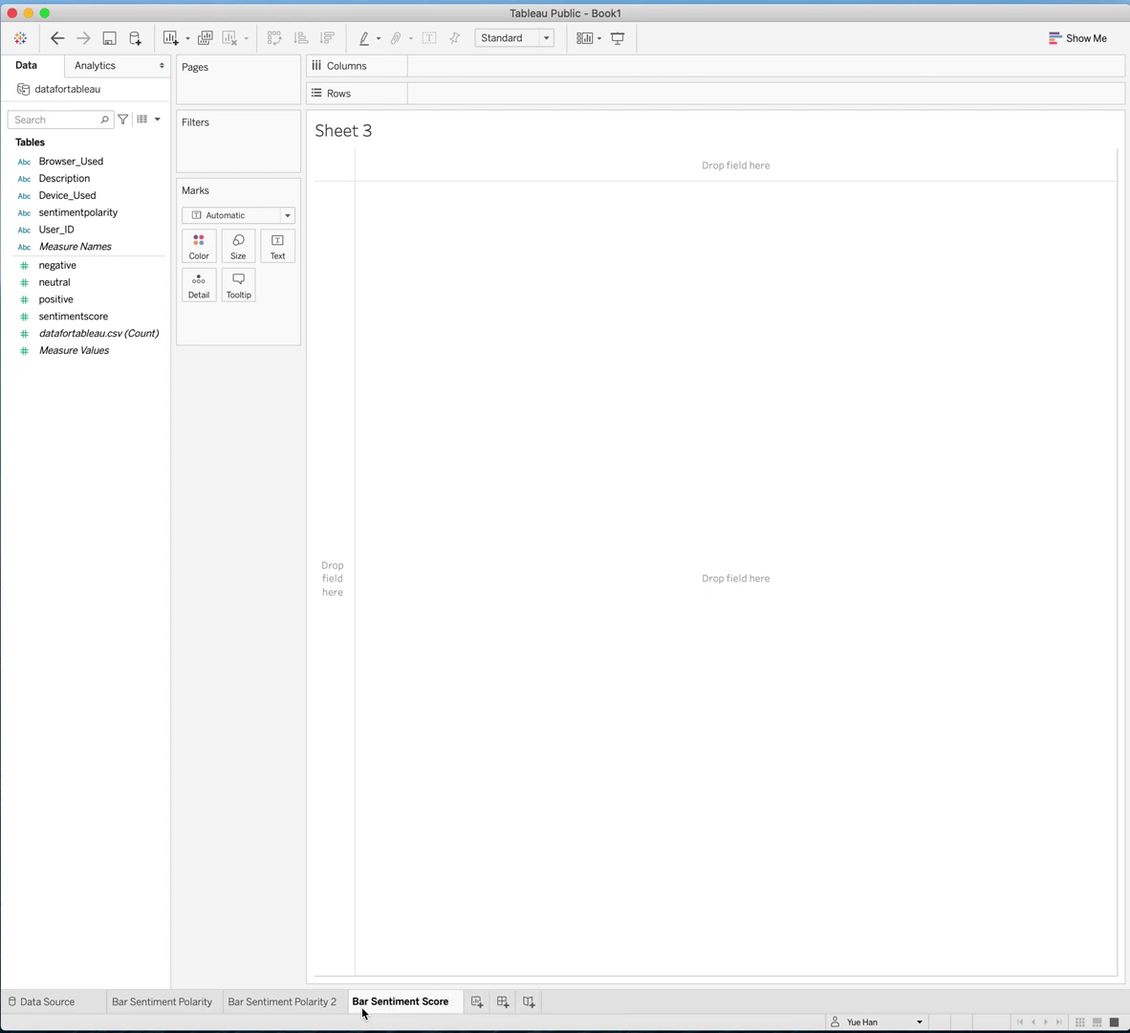
{"action": "left_click", "coordinate": [664, 821]}
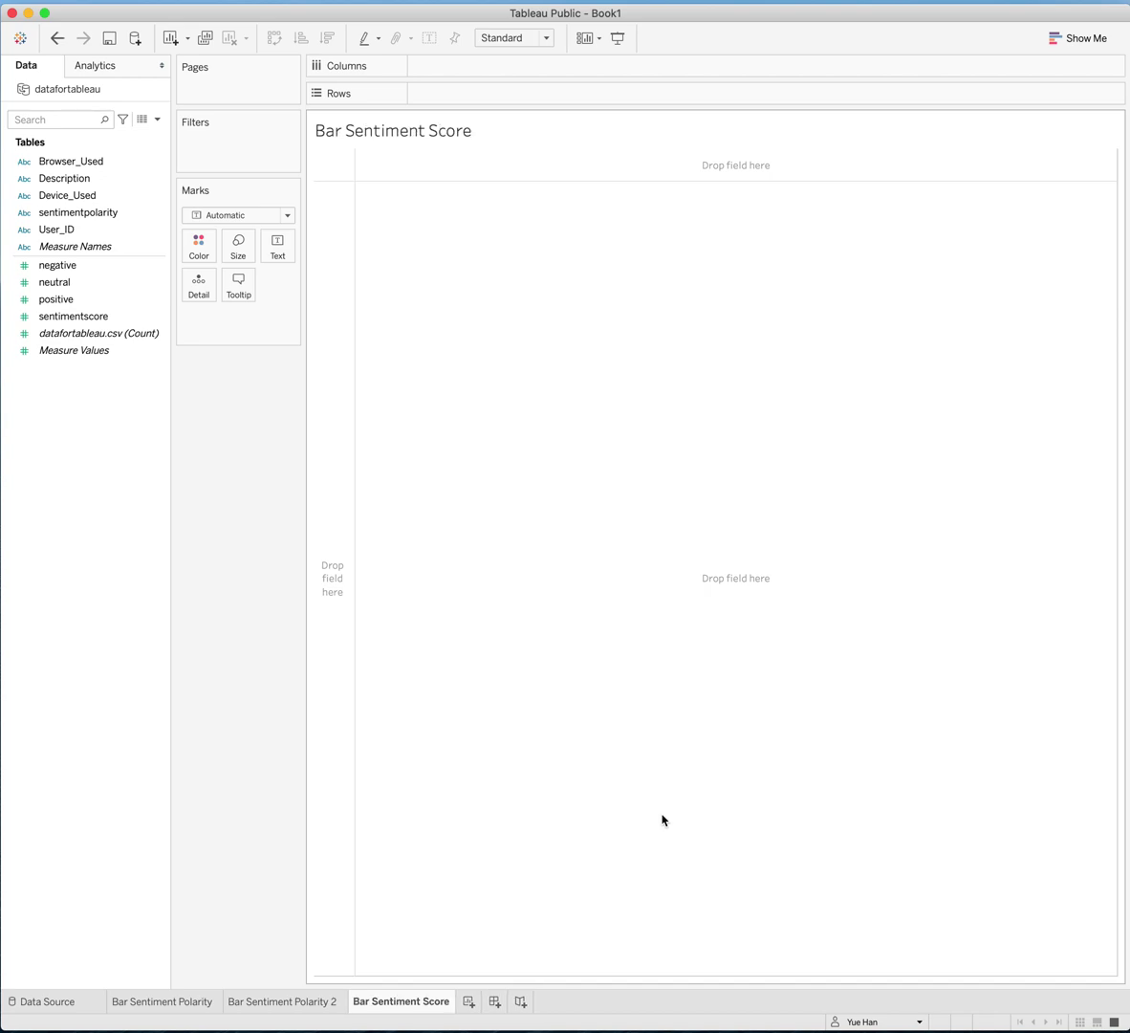
- Place sentimentscore in columns and set it as a discrete dimension
{"action": "mouse_move", "coordinate": [67, 299]}
{"action": "left_mouse_down"}
{"action": "mouse_move", "coordinate": [533, 211]}
{"action": "mouse_move", "coordinate": [510, 71]}
{"action": "mouse_move", "coordinate": [495, 70]}
{"action": "left_mouse_up"}
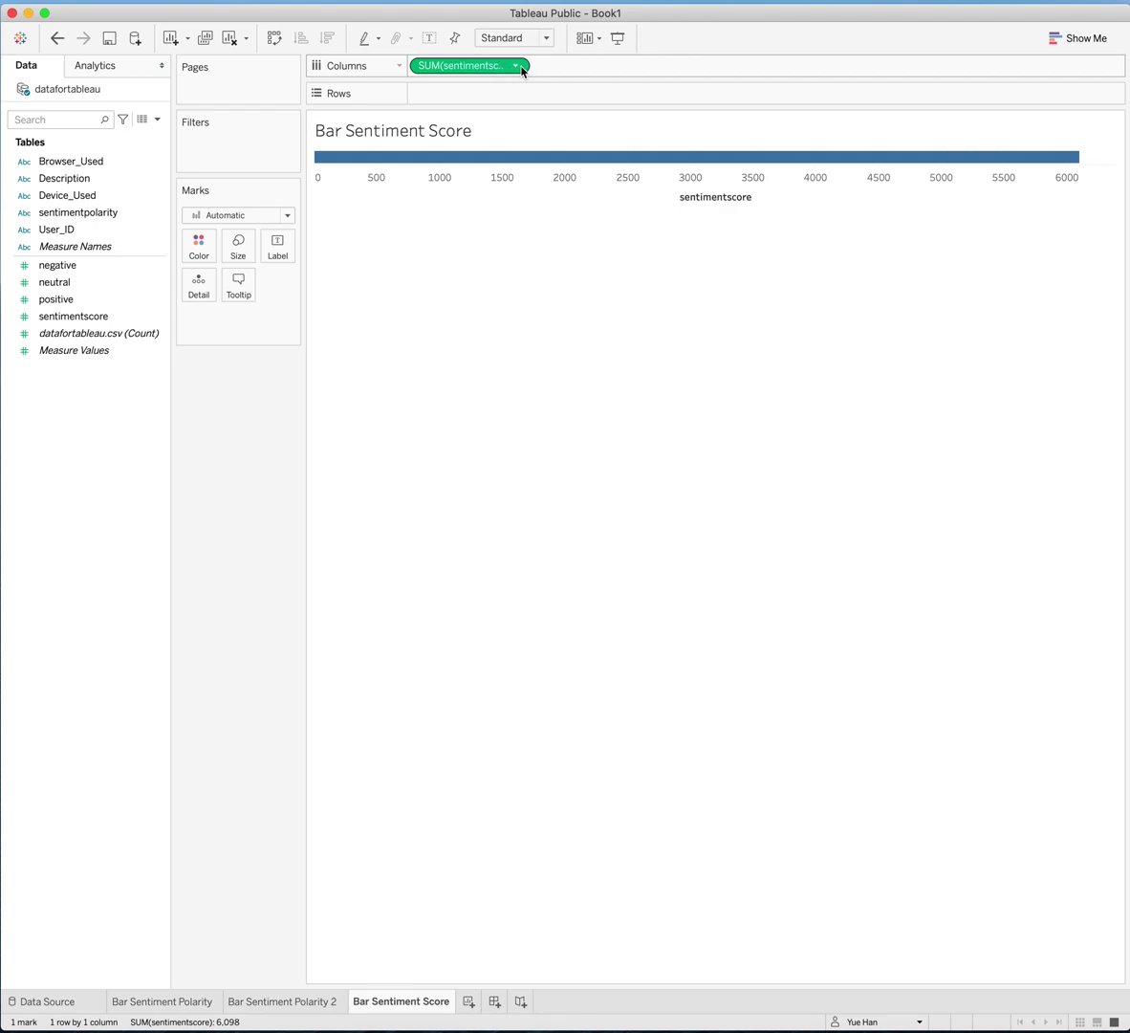
{"action": "left_click", "coordinate": [515, 67]}
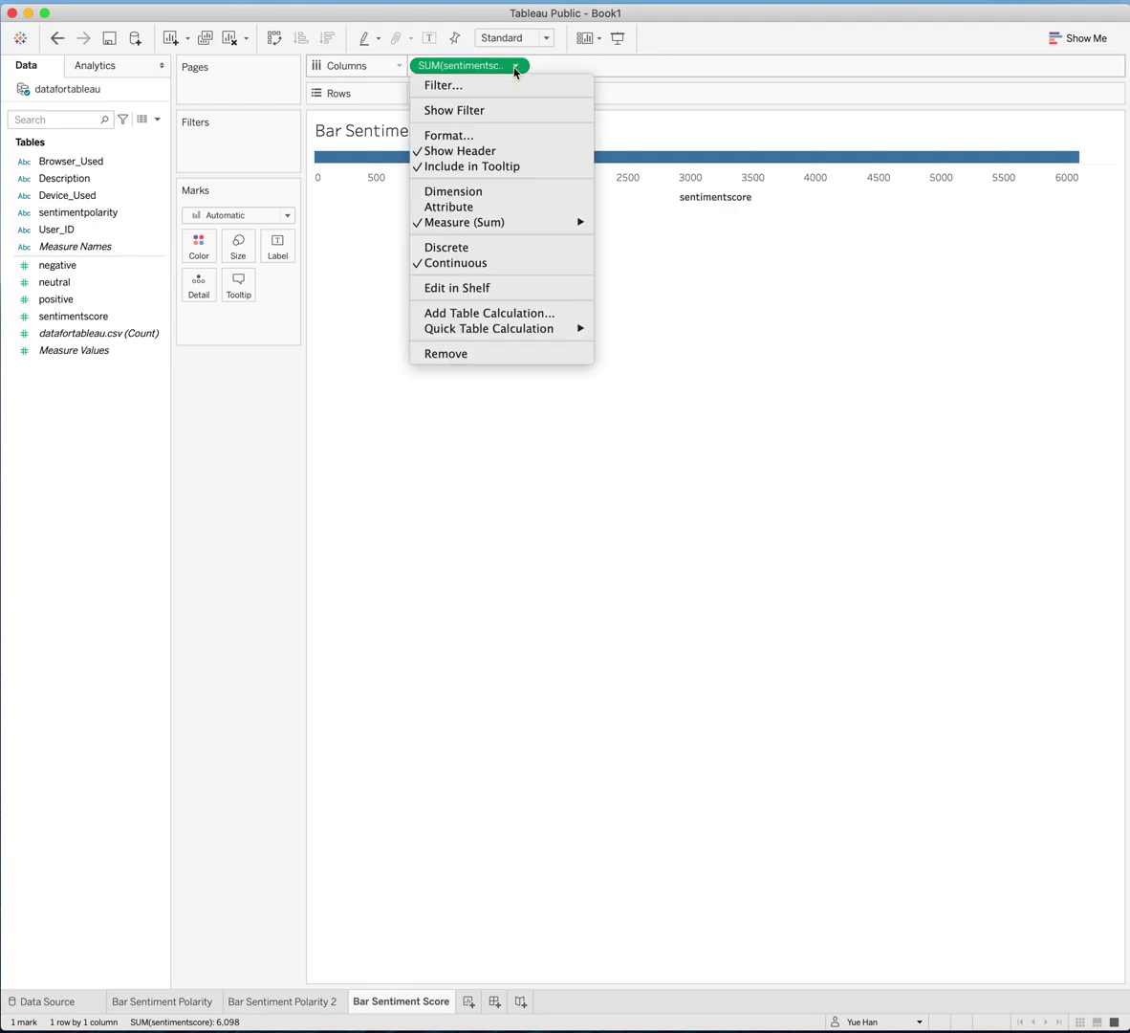
{"action": "left_click", "coordinate": [512, 193]}
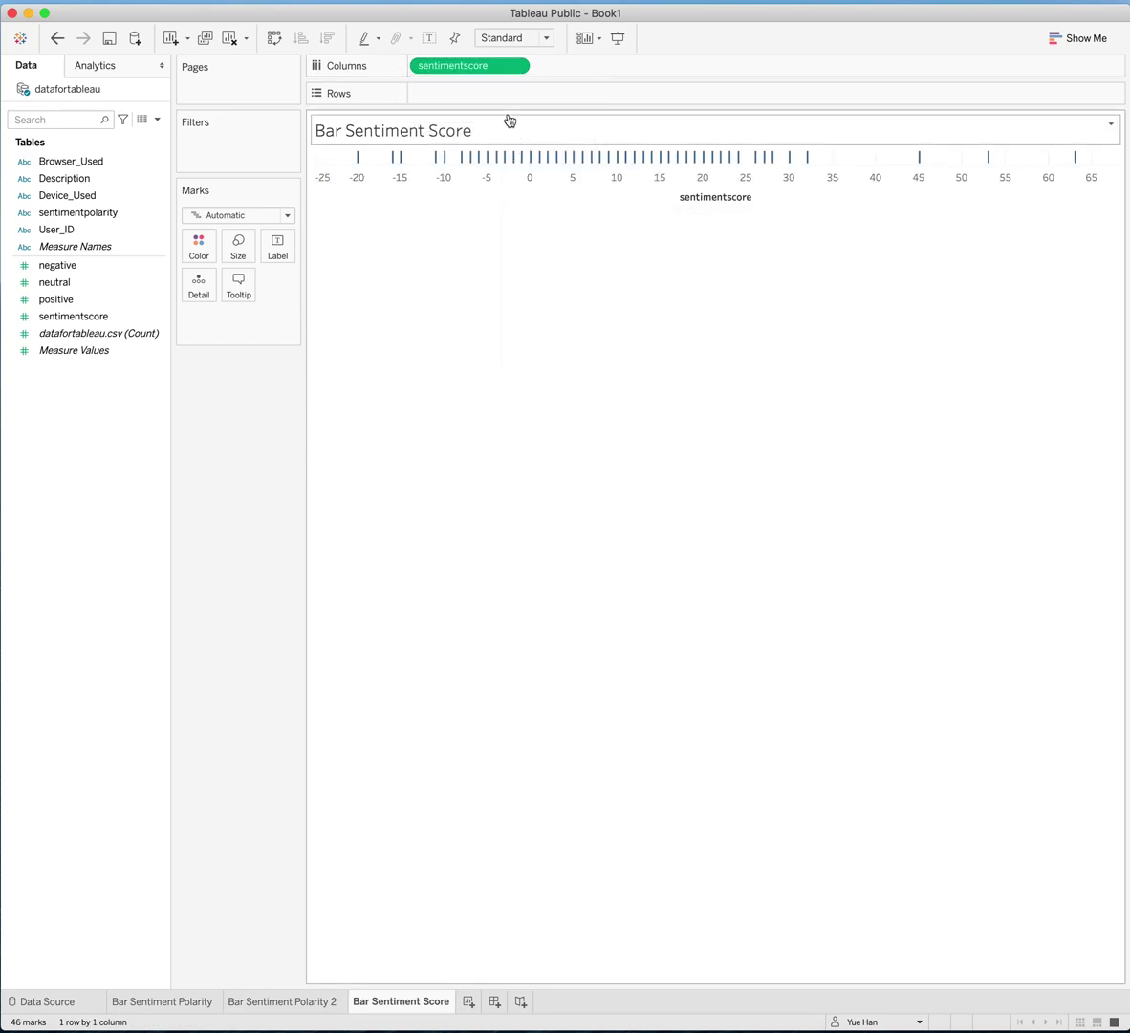
{"action": "left_click", "coordinate": [516, 66]}
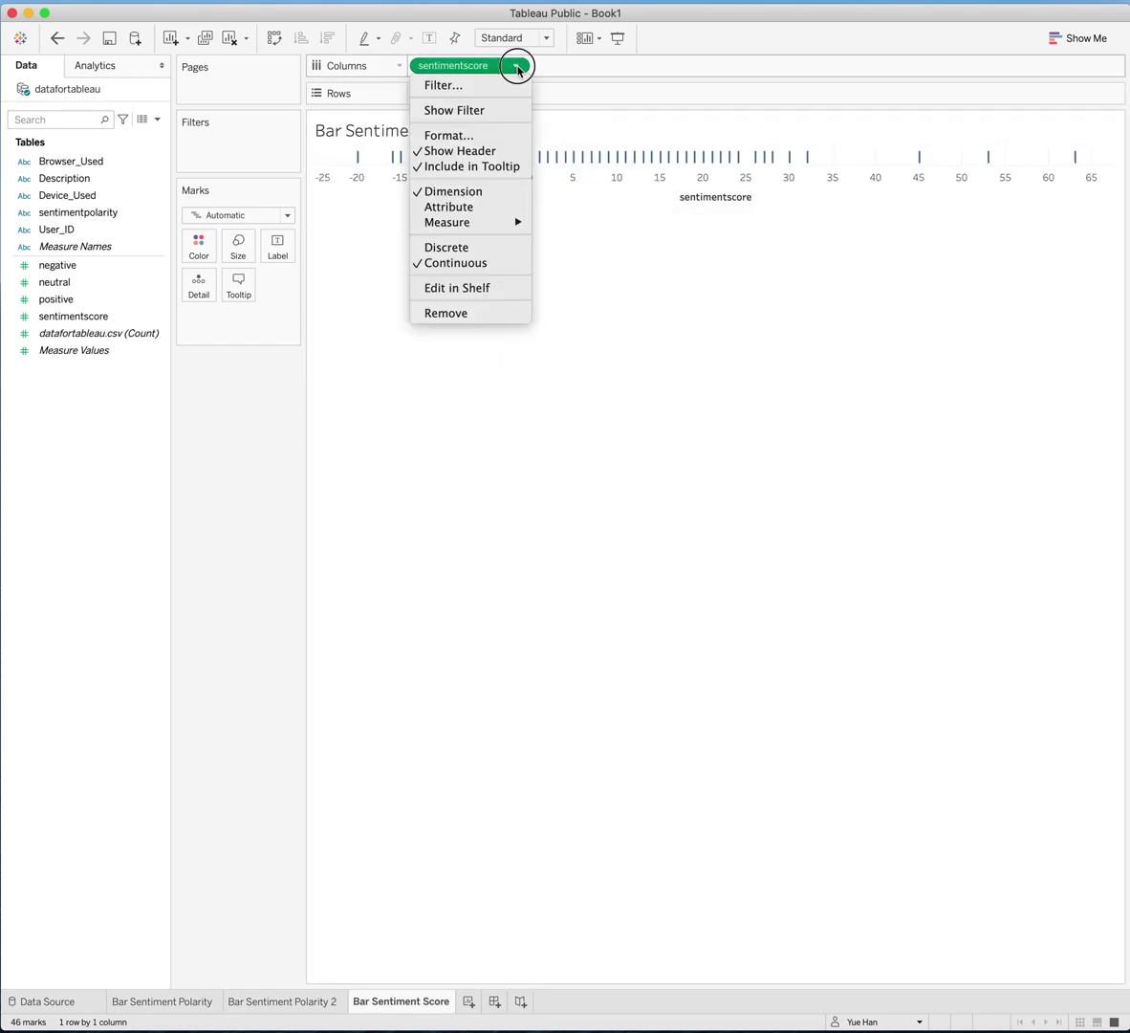
{"action": "left_click", "coordinate": [465, 247]}
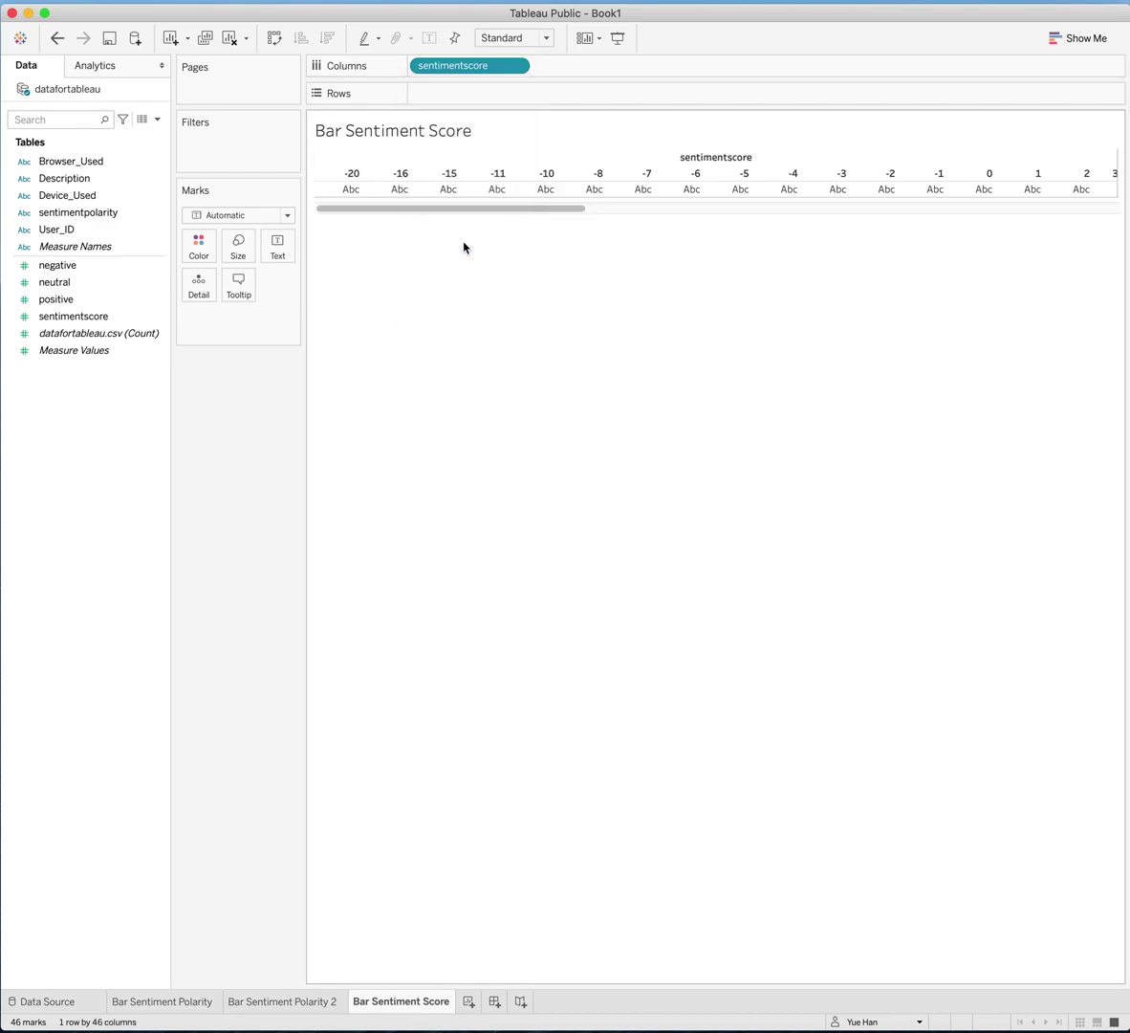
- Put datafortableau.csv (Count) in rows and color the bars by sentimentscore
{"action": "left_click", "coordinate": [44, 337]}
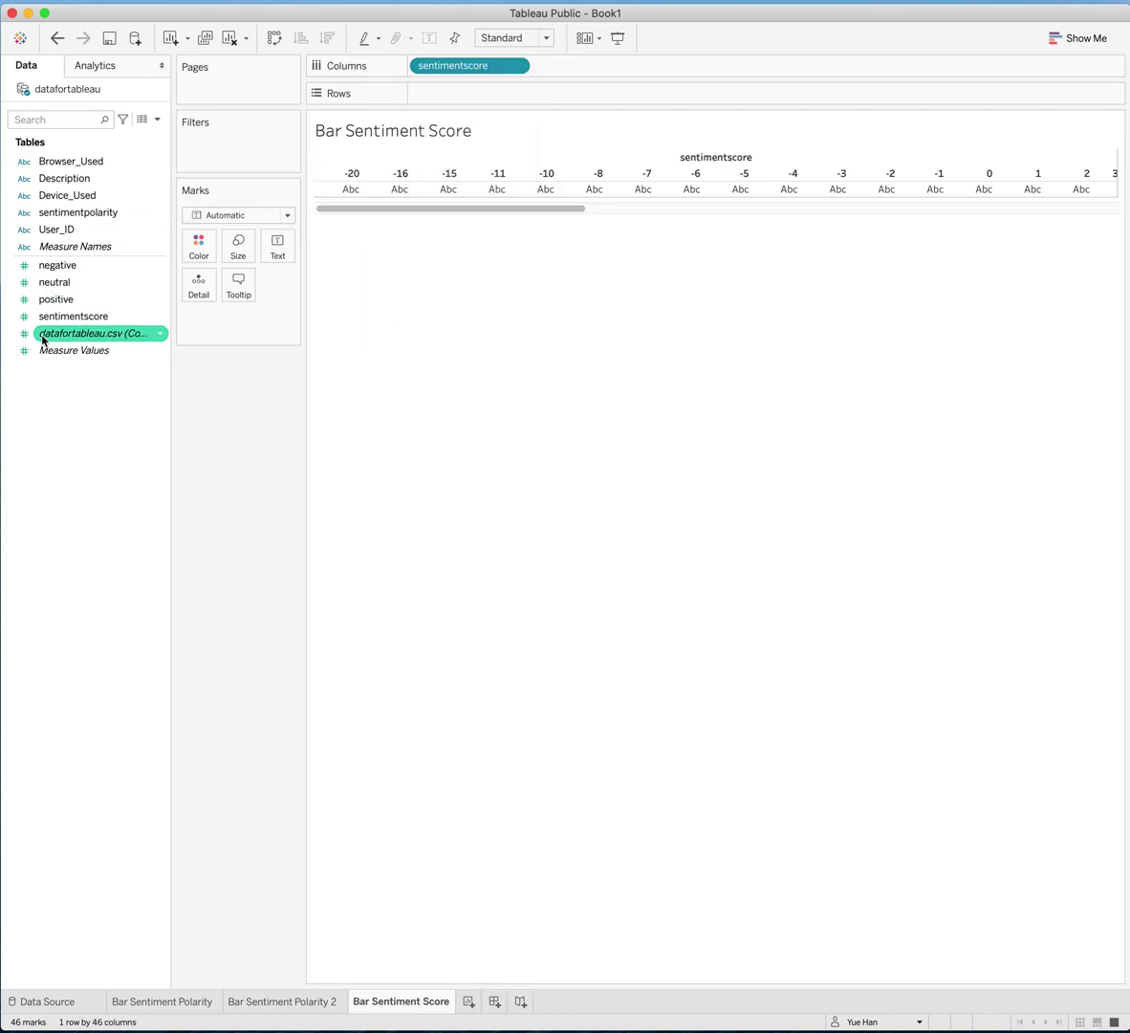
{"action": "left_click_drag", "start_coordinate": [50, 340], "coordinate": [434, 96]}
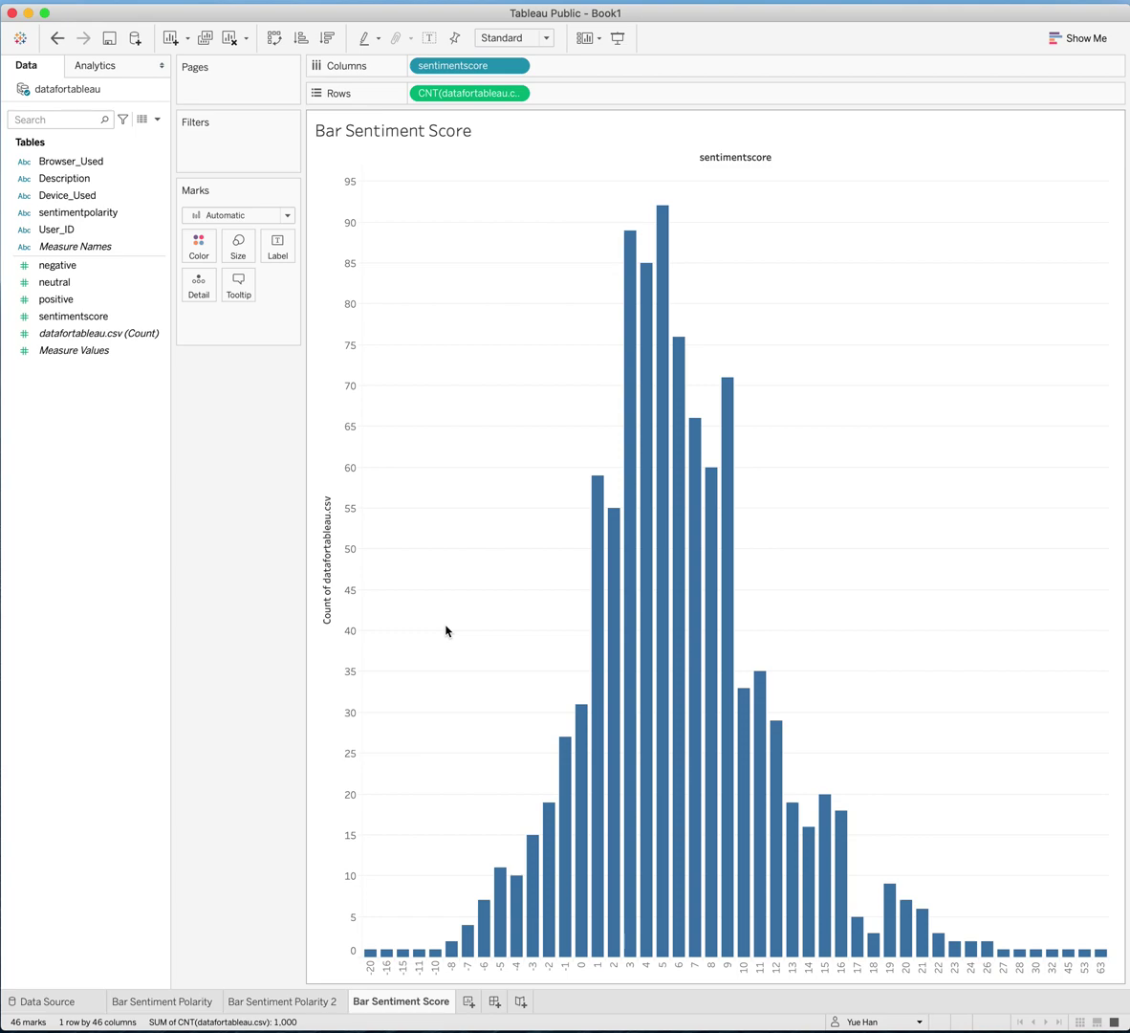
{"action": "left_click_drag", "start_coordinate": [84, 316], "coordinate": [198, 246]}
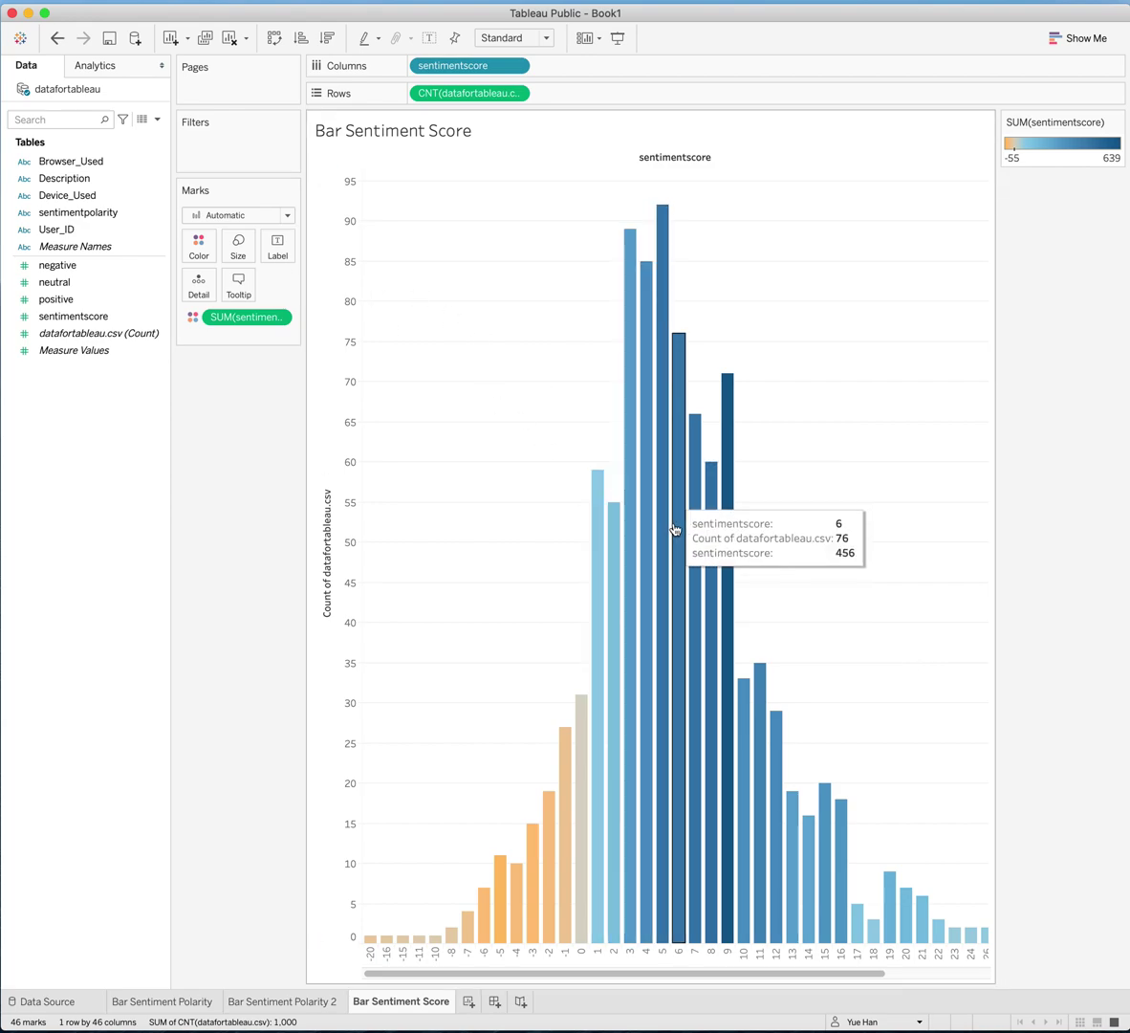
{"action": "left_click", "coordinate": [199, 247]}
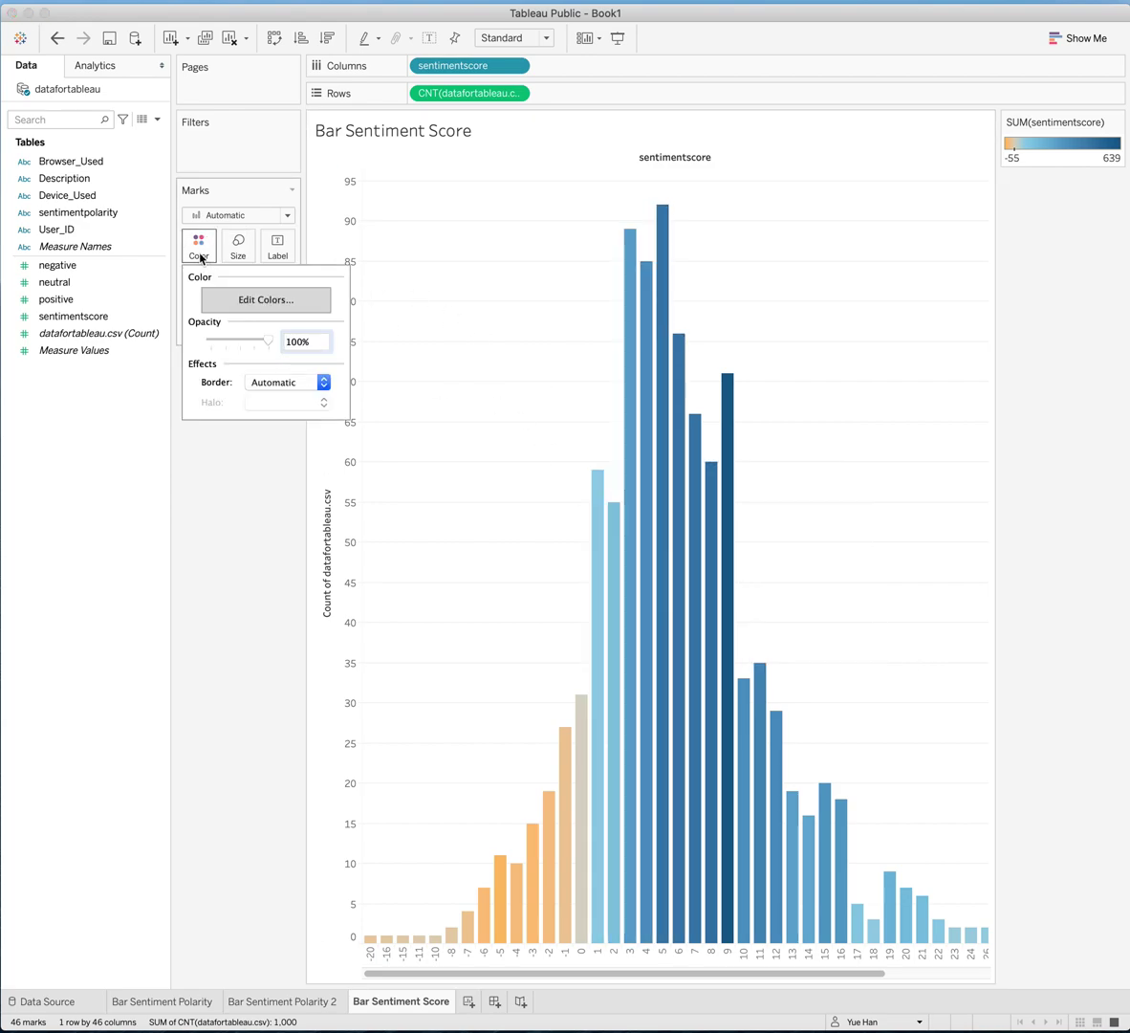
{"action": "left_click", "coordinate": [224, 303]}
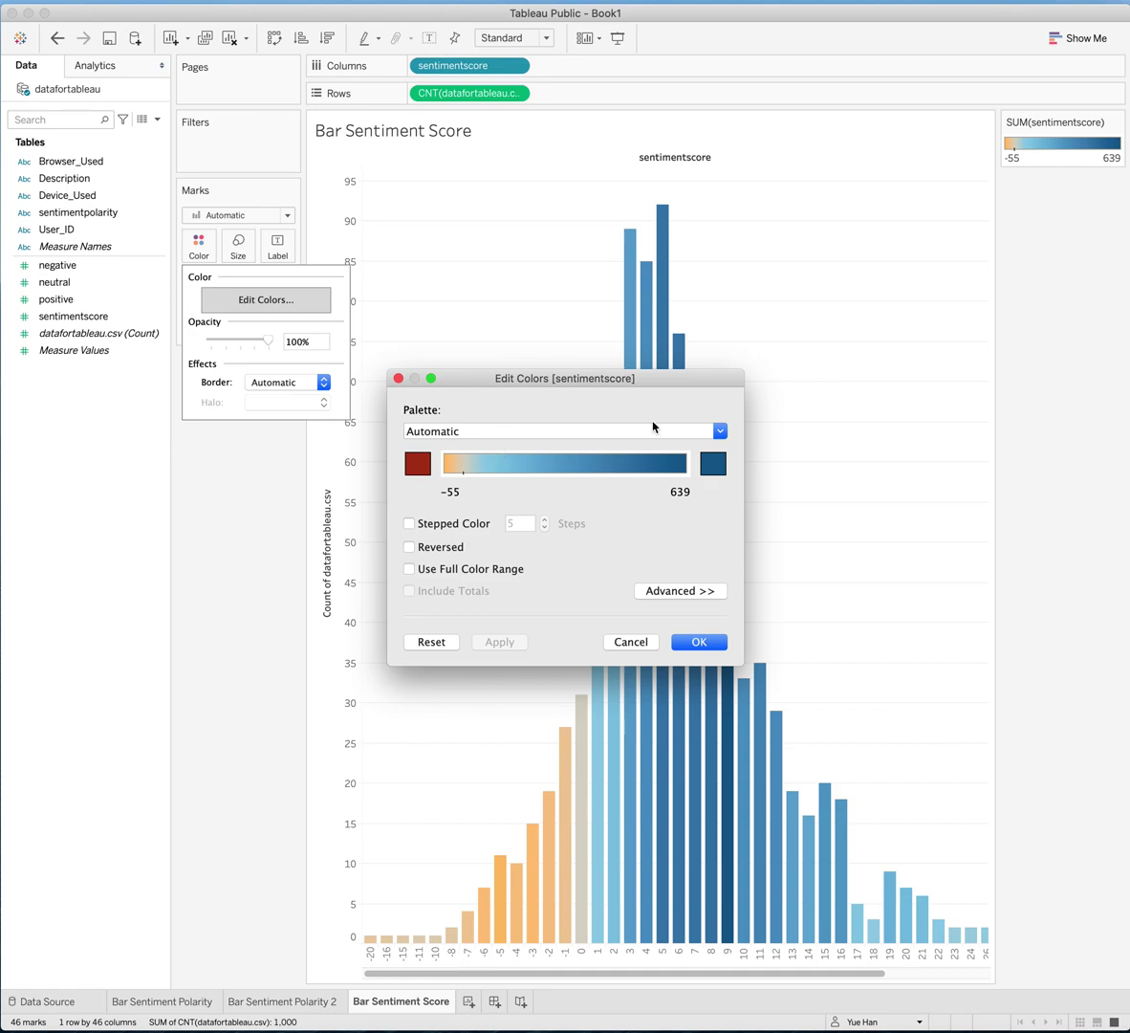
{"action": "left_click", "coordinate": [398, 378]}
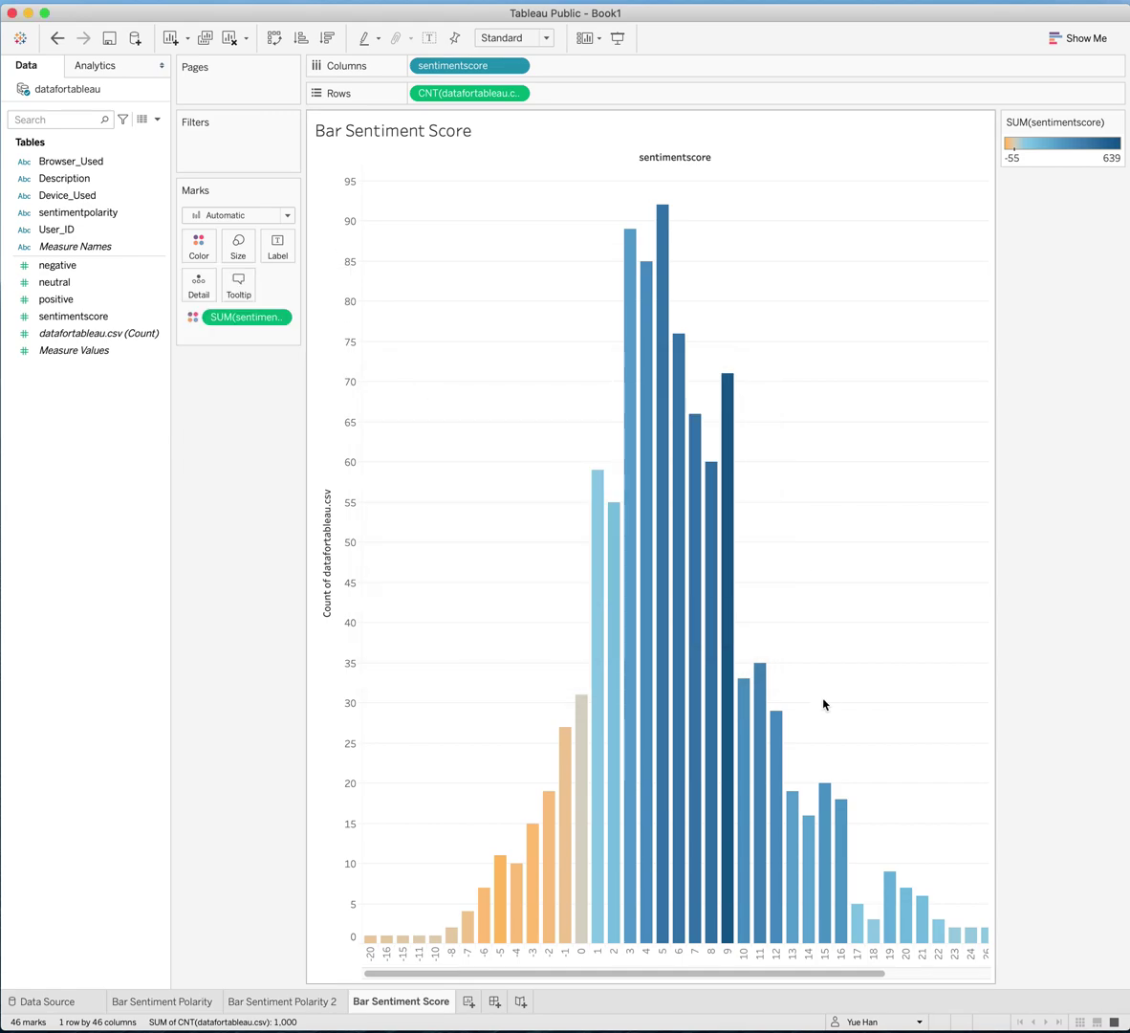
- Add a new worksheet and name it "Pie Sentiment Polarity"
{"action": "left_click", "coordinate": [468, 1003]}
{"action": "double_click", "coordinate": [469, 1004]}
{"action": "type", "text": "Pie Sentiment Polarity"}
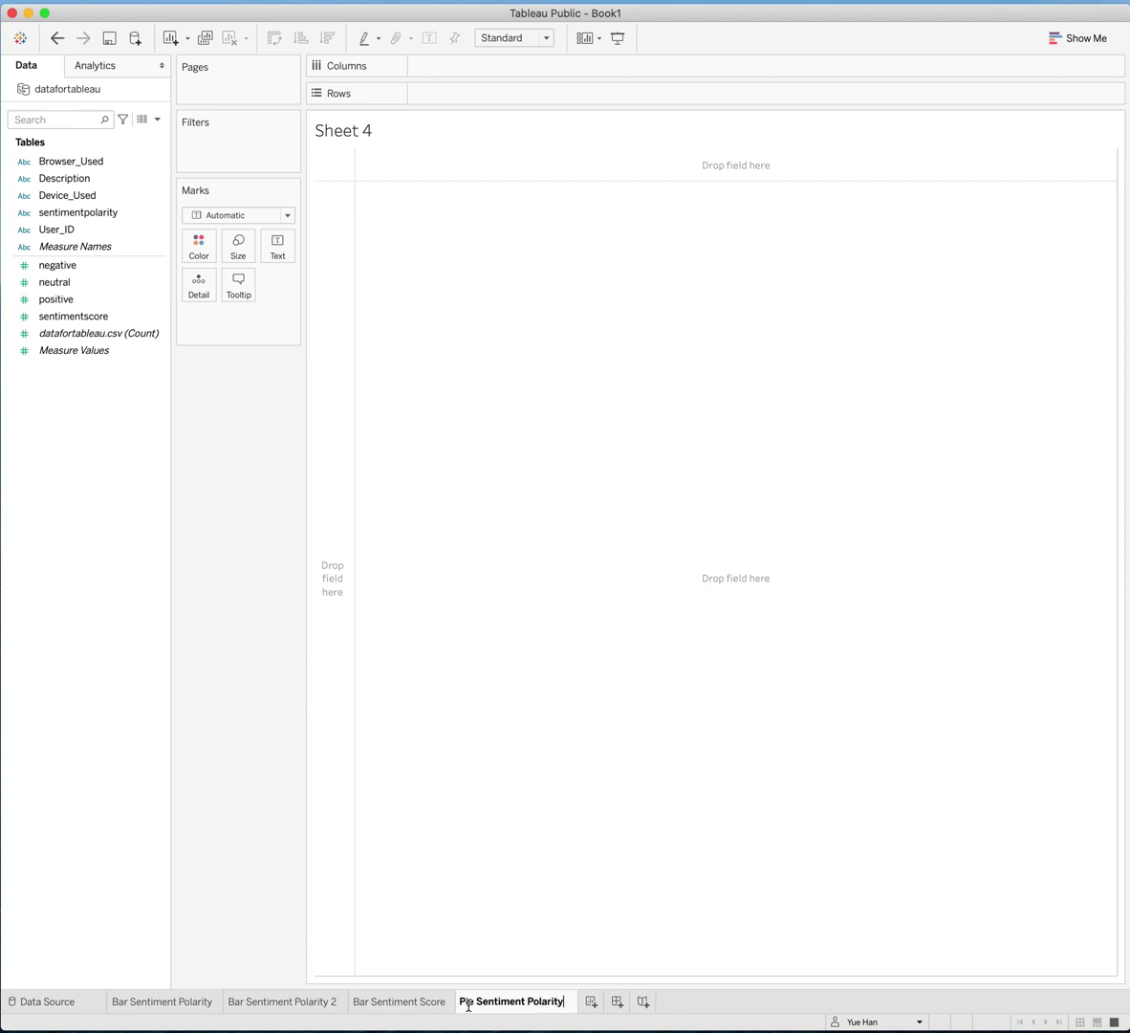
{"action": "left_click", "coordinate": [507, 892]}
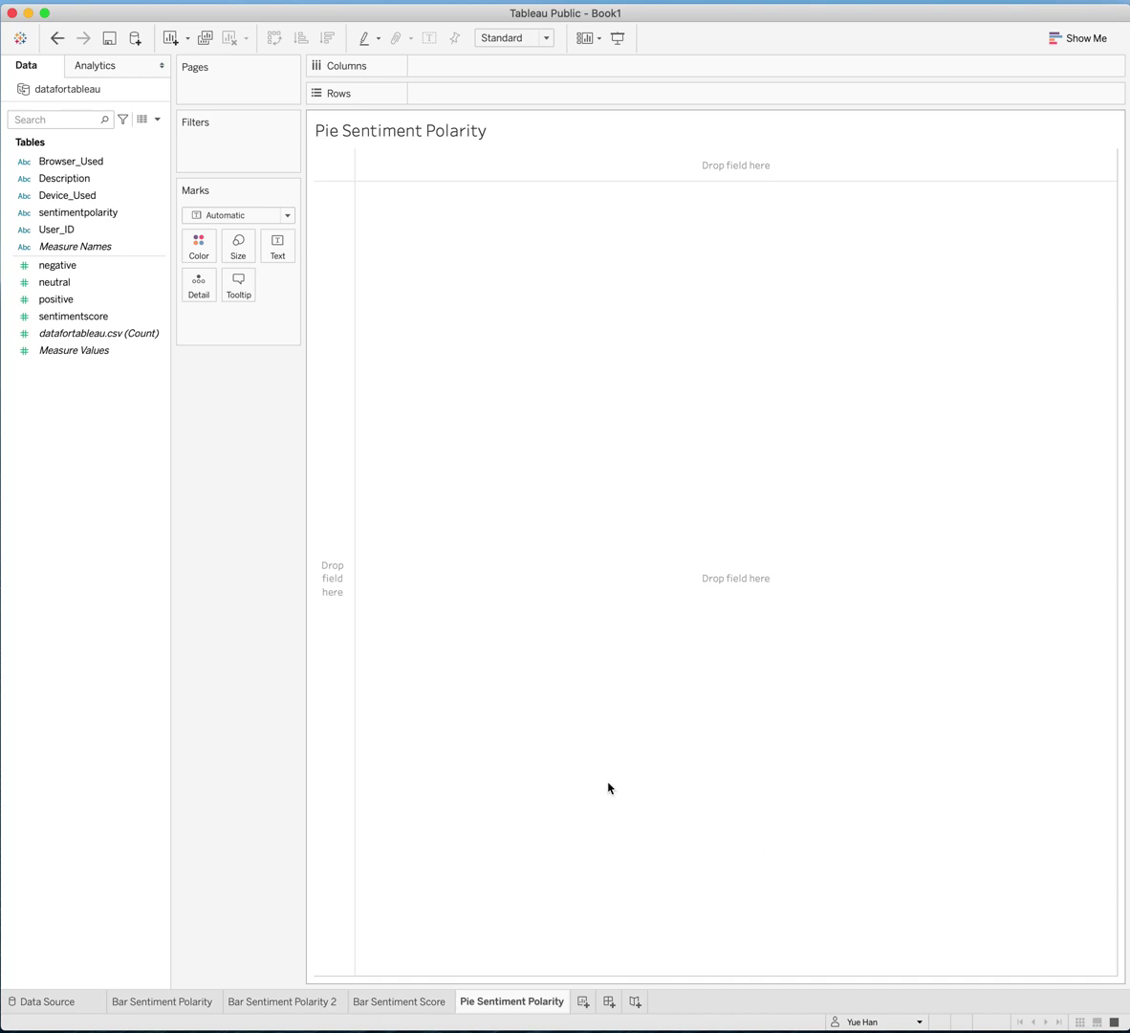
- Build a pie chart of datafortableau.csv (Count) split by sentimentpolarity
{"action": "left_click_drag", "start_coordinate": [69, 221], "coordinate": [459, 67]}
{"action": "left_click_drag", "start_coordinate": [72, 344], "coordinate": [483, 97]}
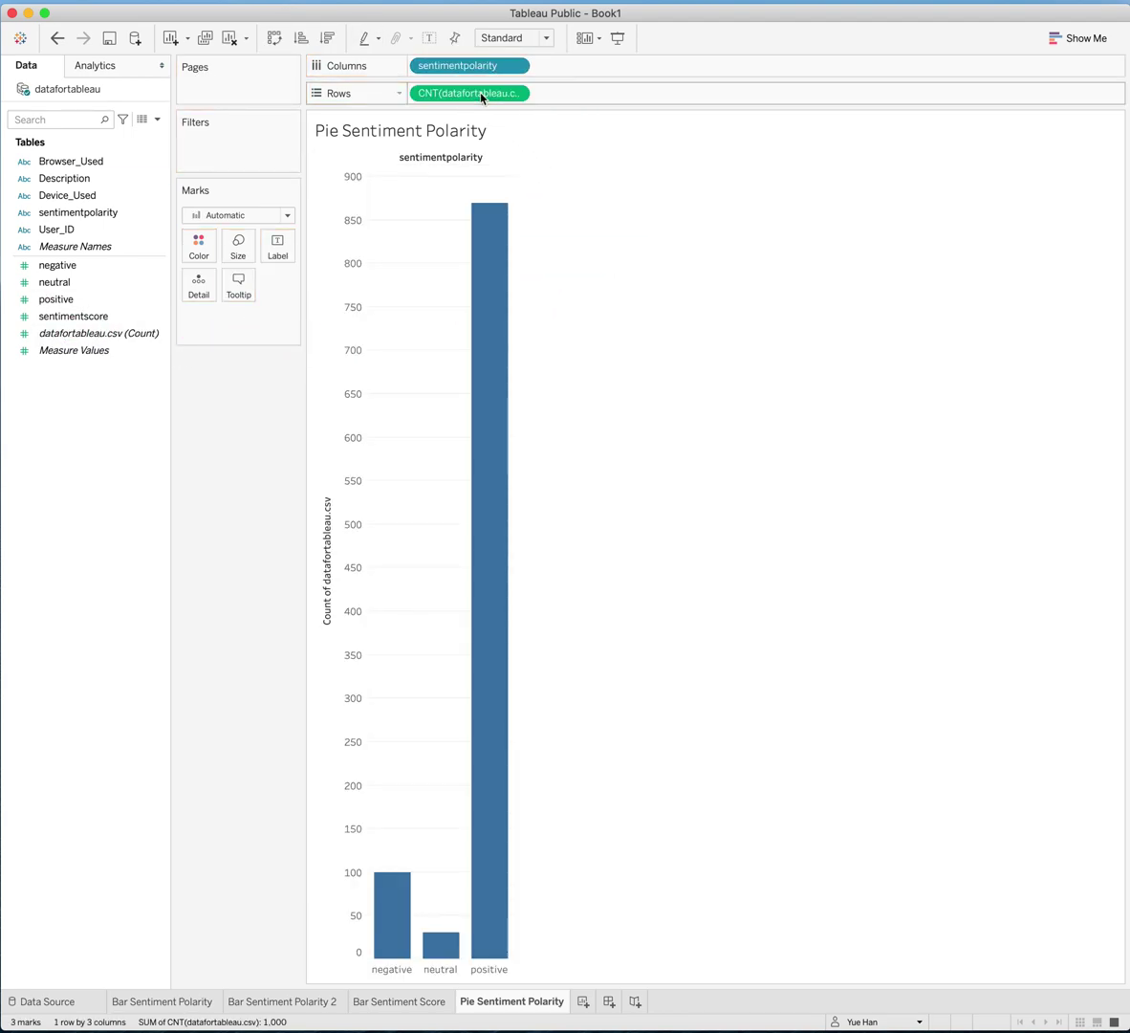
{"action": "left_click", "coordinate": [1079, 41]}
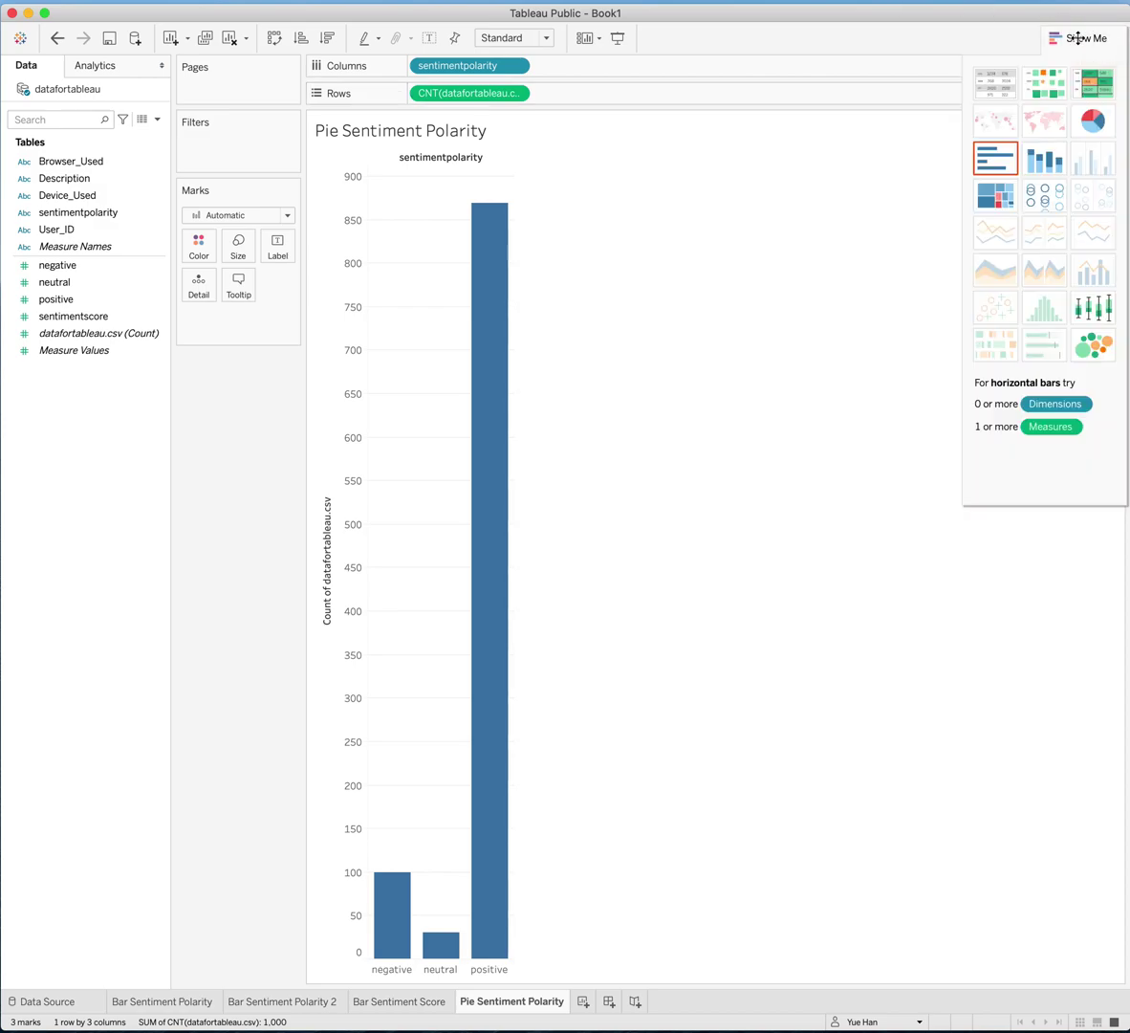
{"action": "left_click", "coordinate": [1089, 126]}
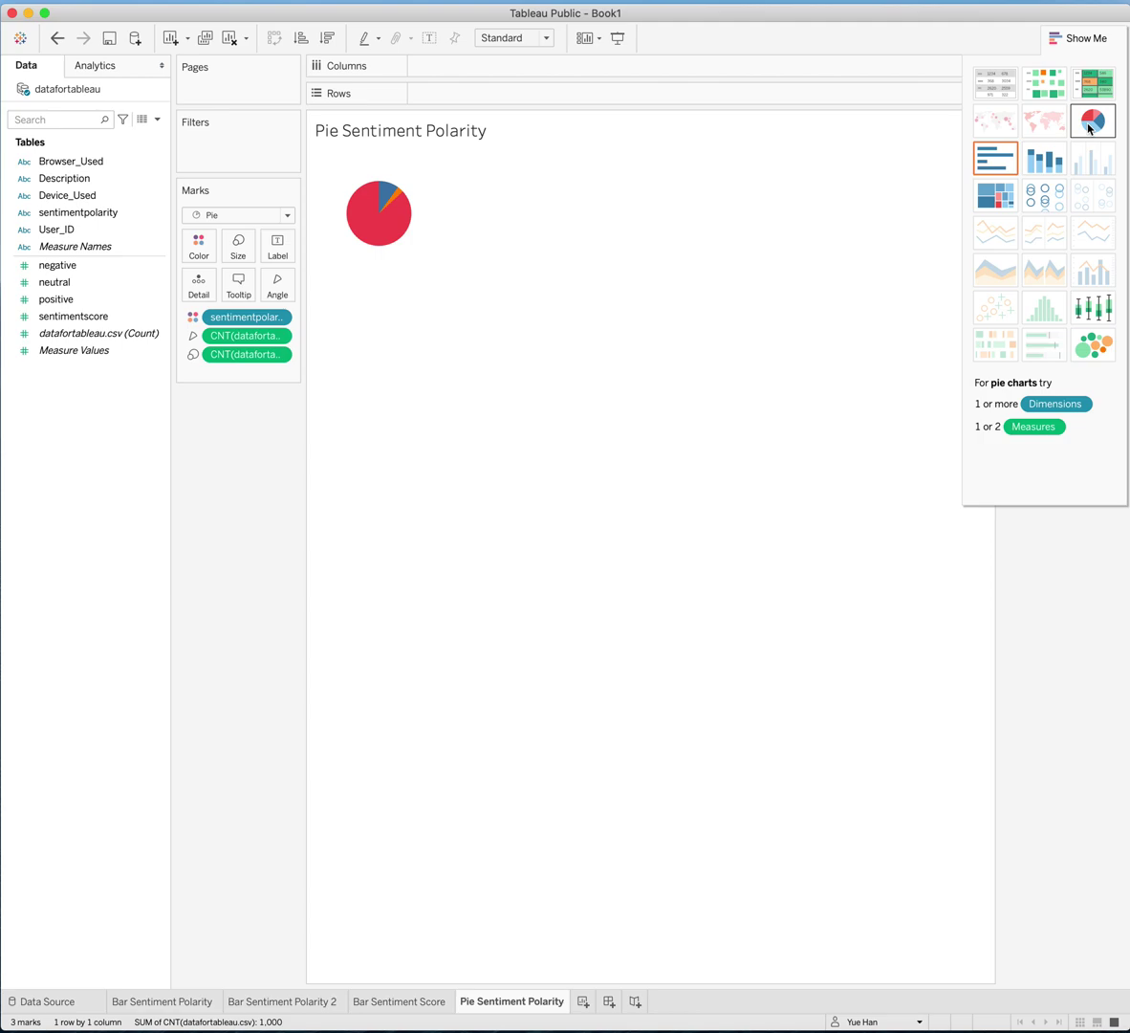
- Fit the pie chart to Entire View and hide the Show Me chart suggestions
{"action": "left_click", "coordinate": [548, 38]}
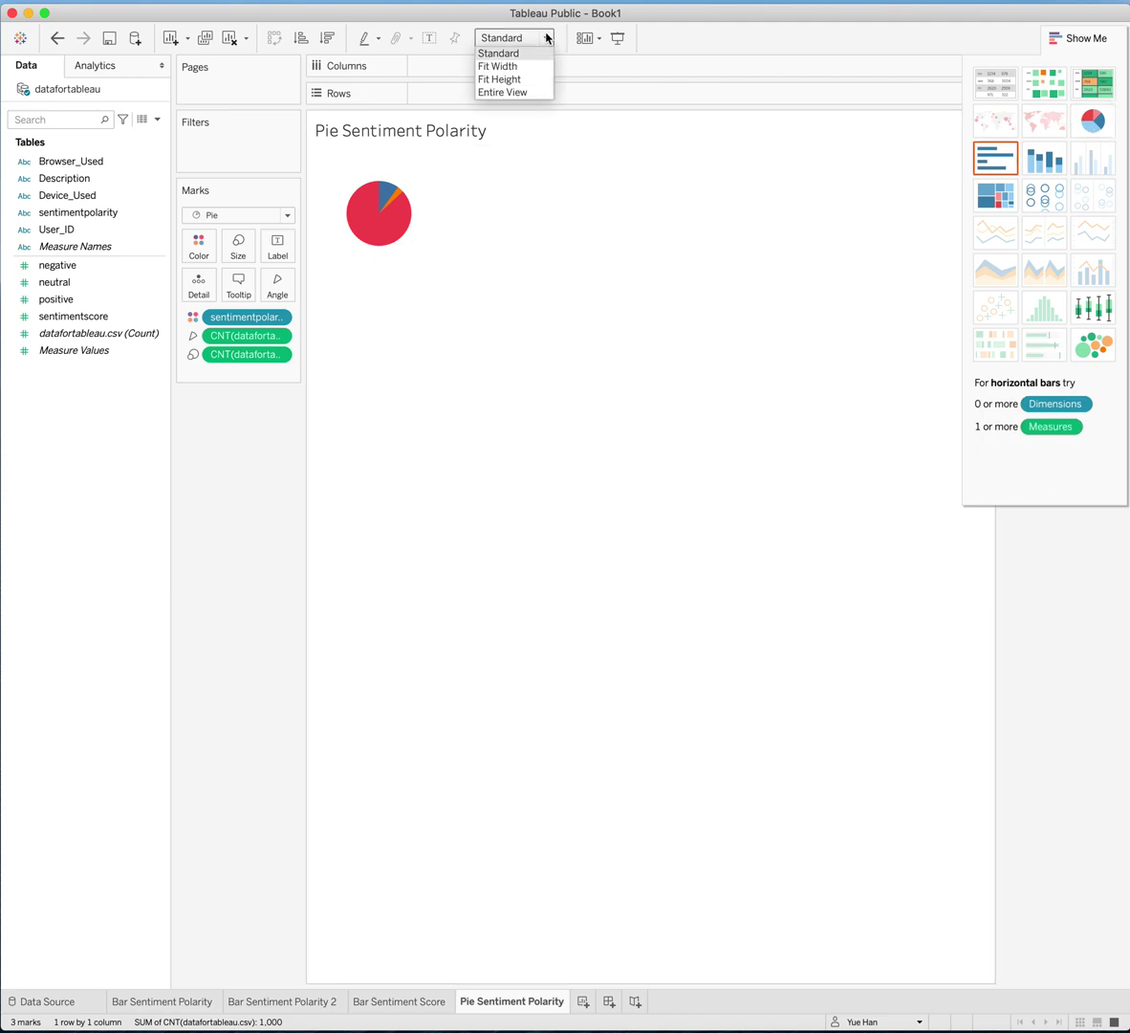
{"action": "left_click", "coordinate": [517, 92]}
{"action": "left_click", "coordinate": [1078, 36]}
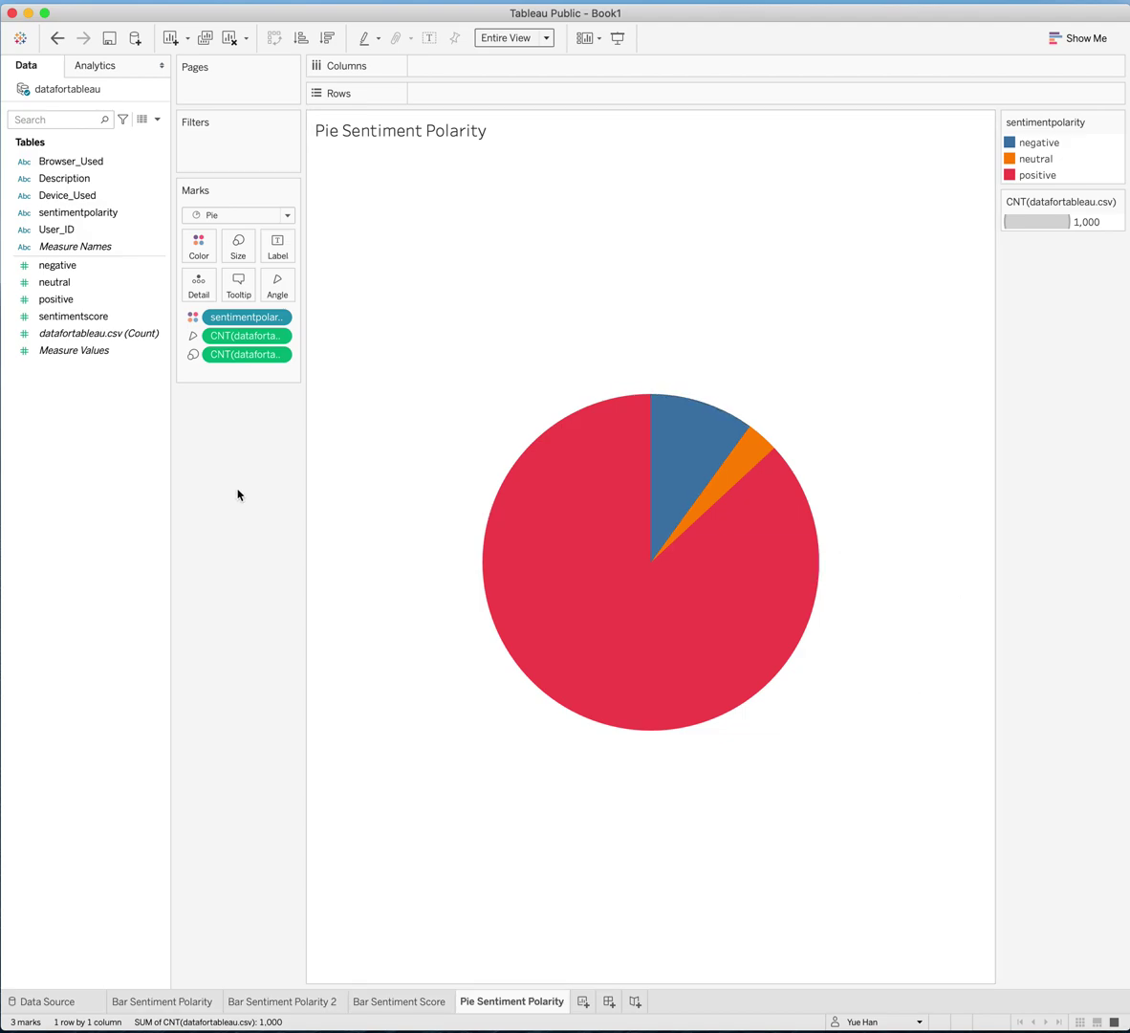
- Label the pie slices with sentimentpolarity and with datafortableau.csv (Count) calculated as Percent of Total
{"action": "mouse_move", "coordinate": [685, 660]}
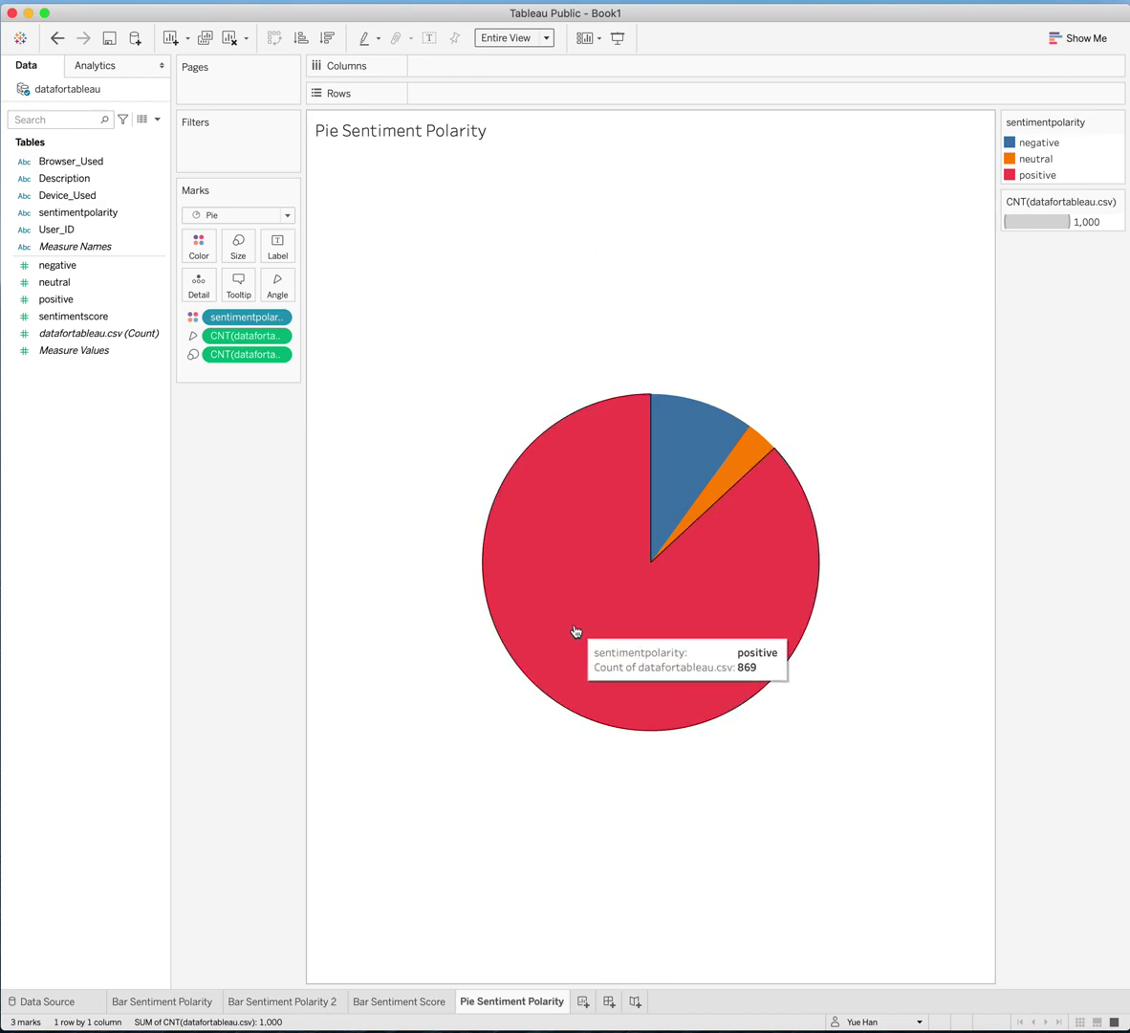
{"action": "left_click_drag", "start_coordinate": [47, 210], "coordinate": [284, 253]}
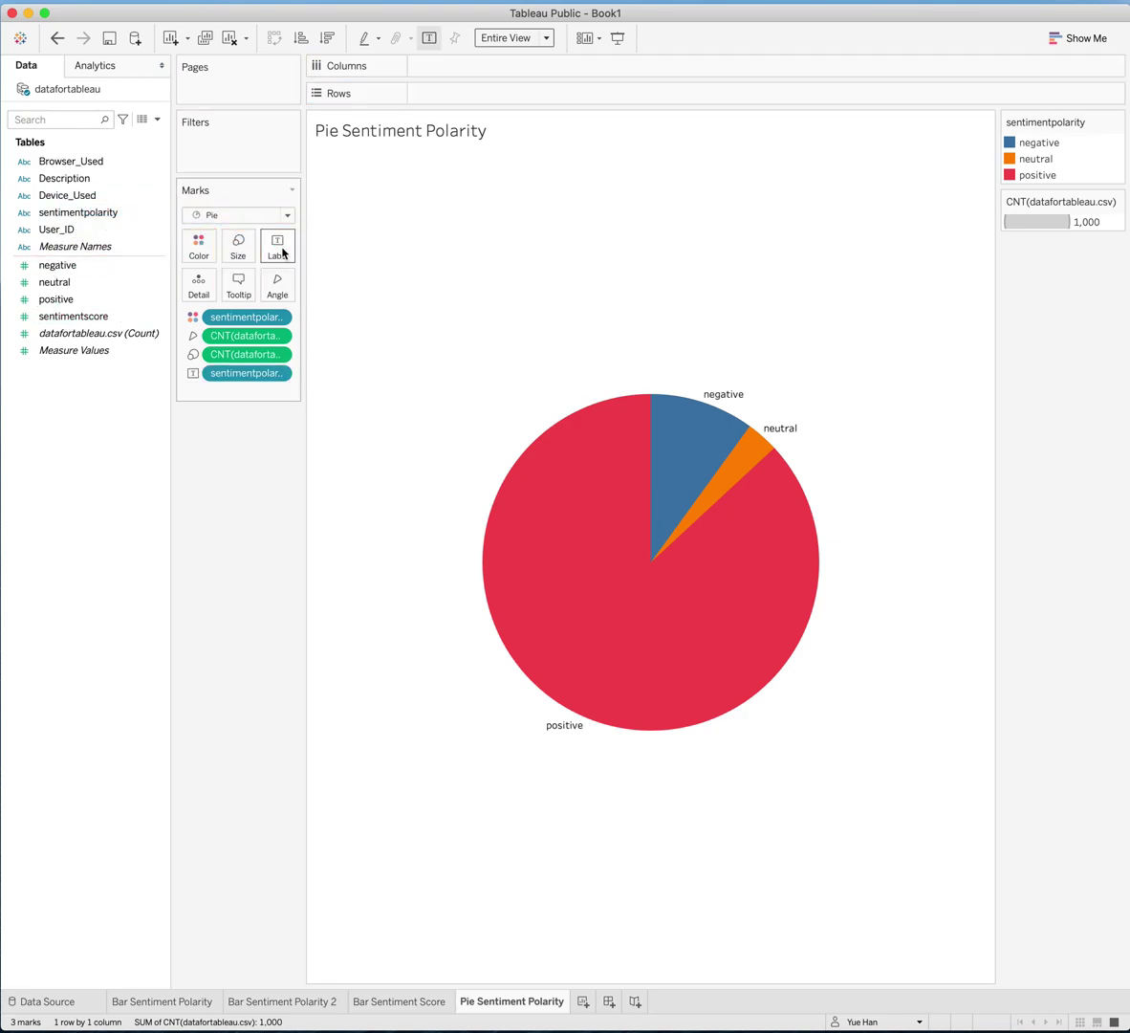
{"action": "left_click_drag", "start_coordinate": [42, 332], "coordinate": [278, 248]}
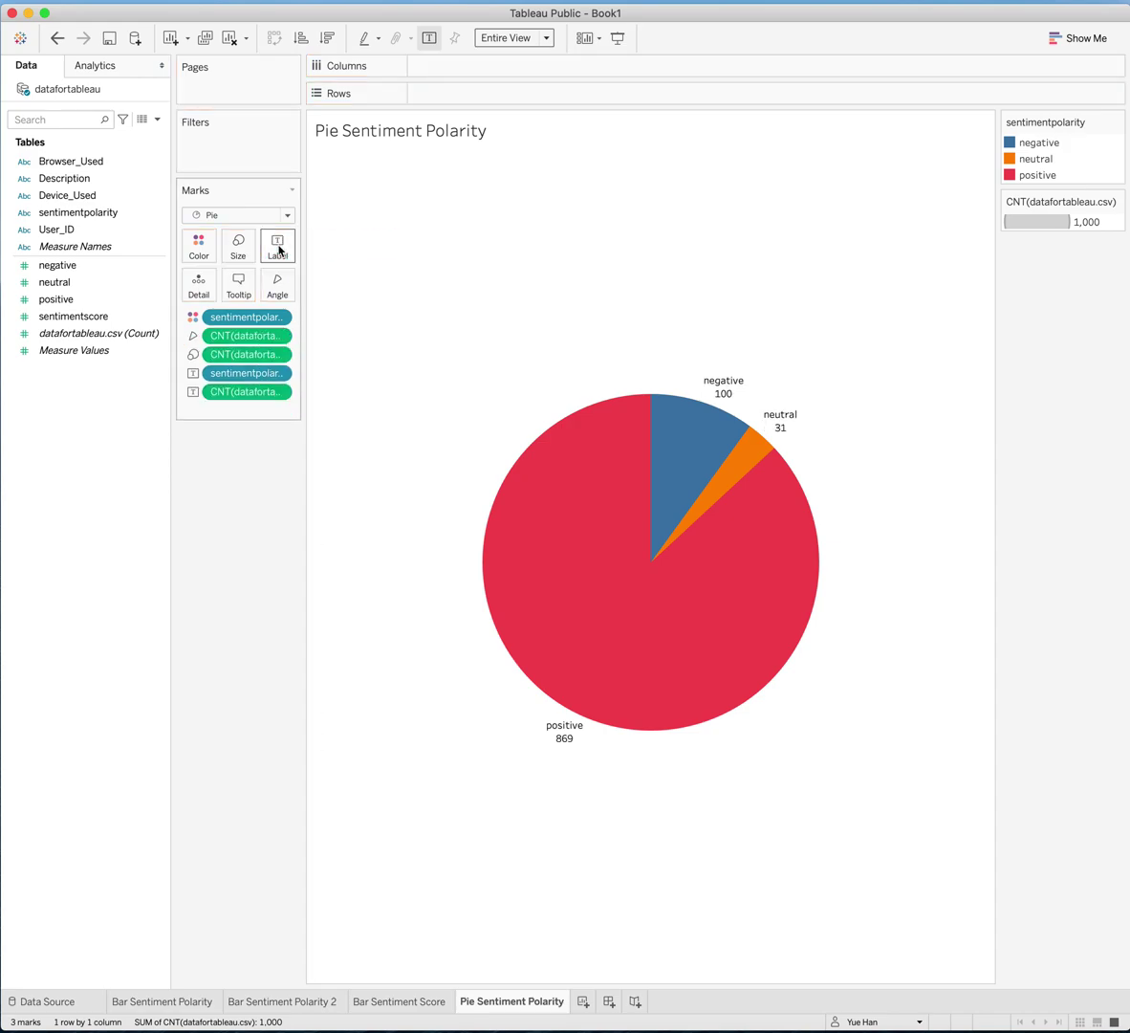
{"action": "left_click", "coordinate": [279, 393]}
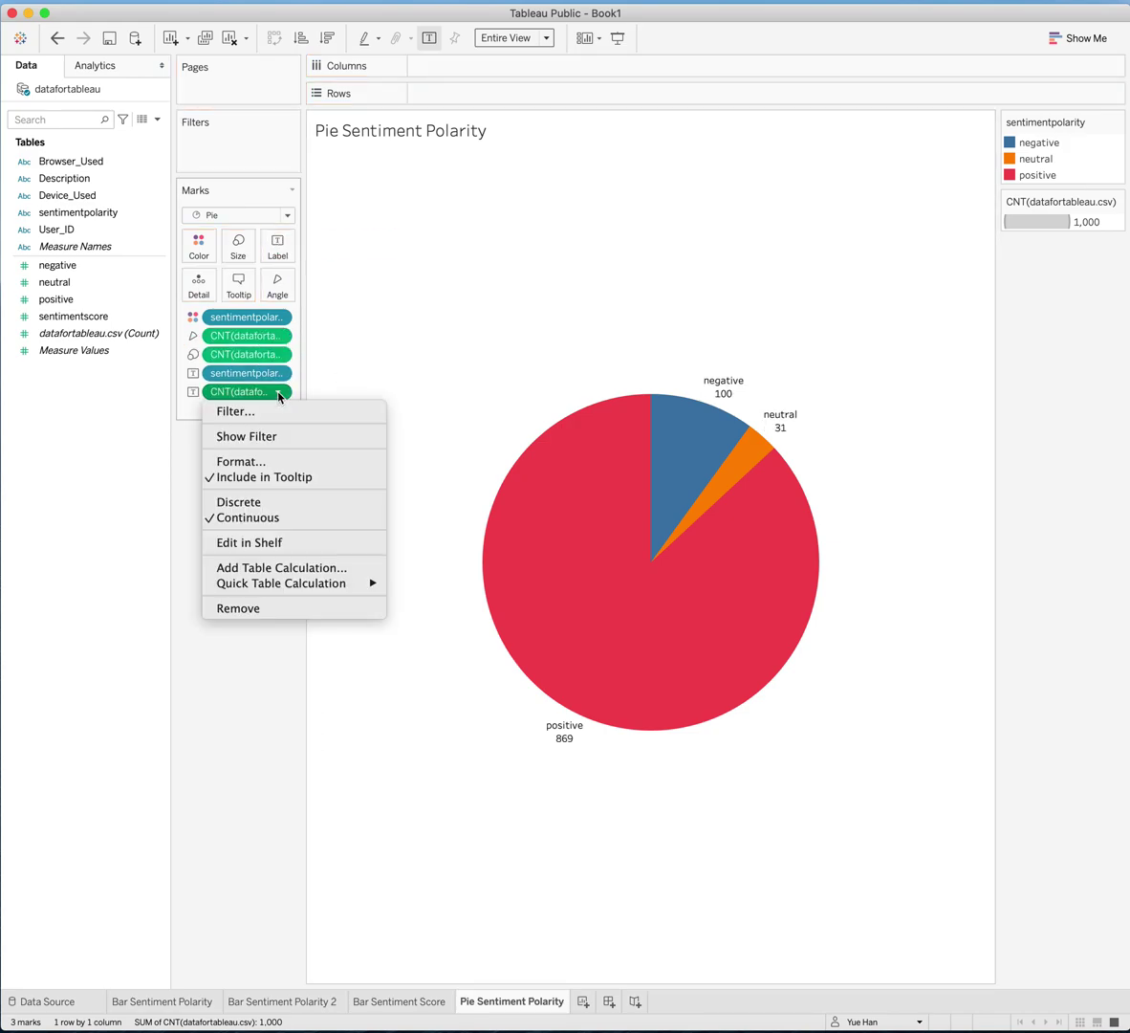
{"action": "mouse_move", "coordinate": [316, 583]}
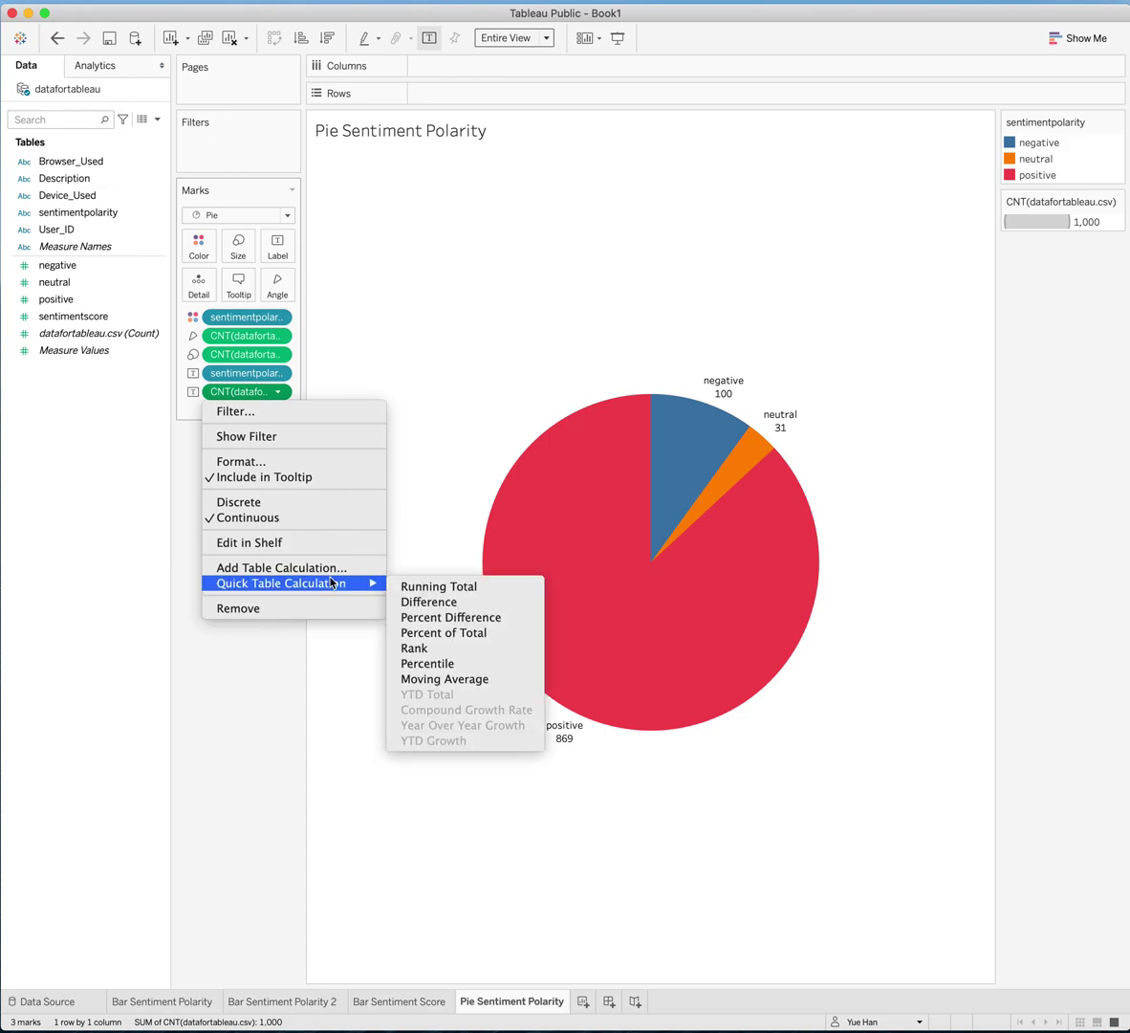
{"action": "left_click", "coordinate": [502, 634]}
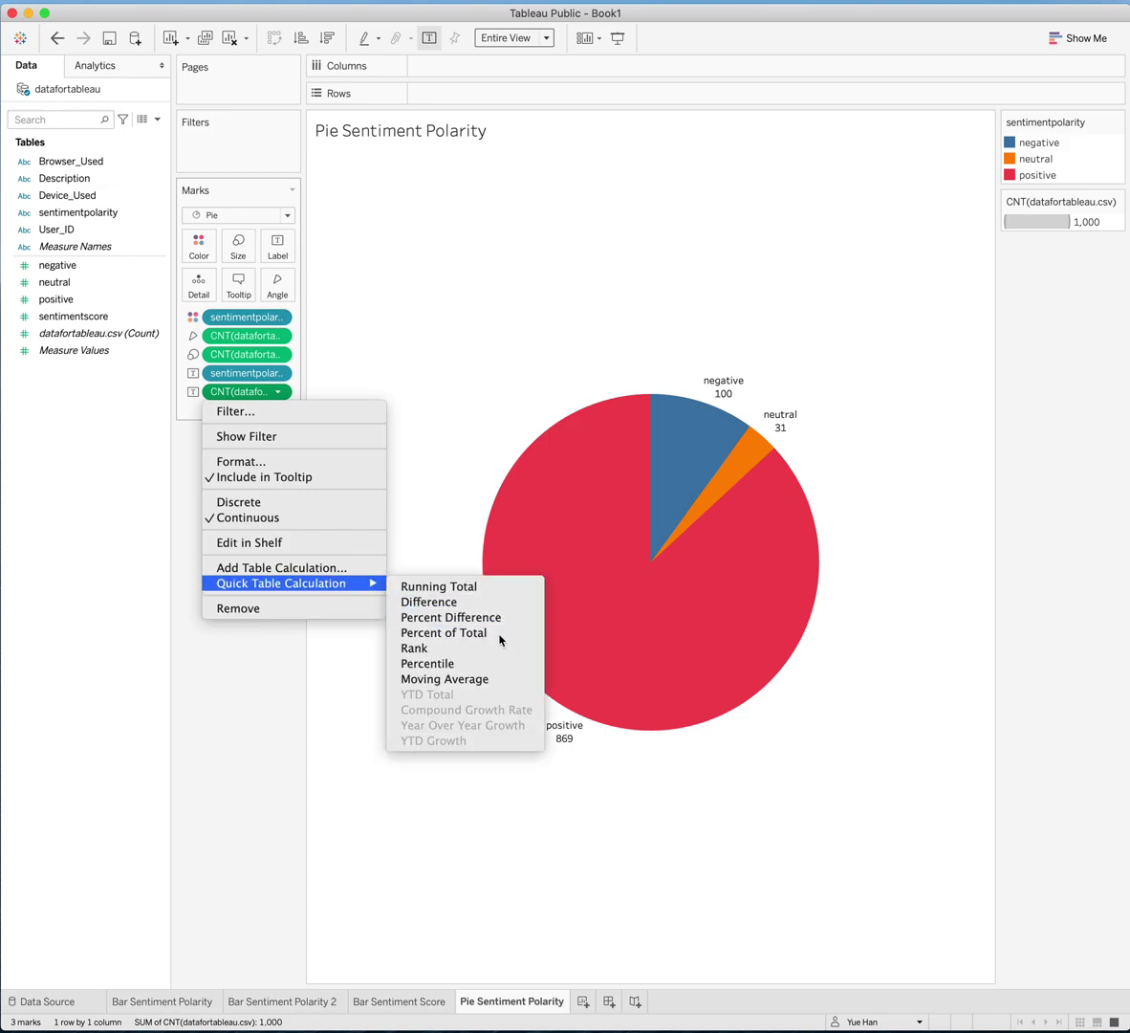